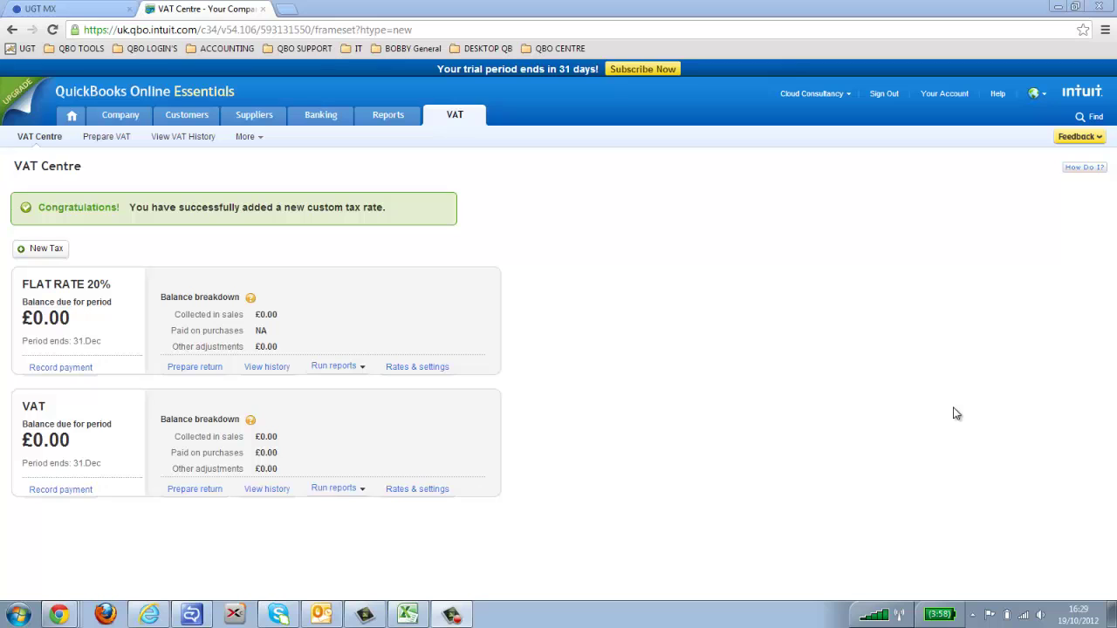
{"action": "left_click", "coordinate": [52, 251]}
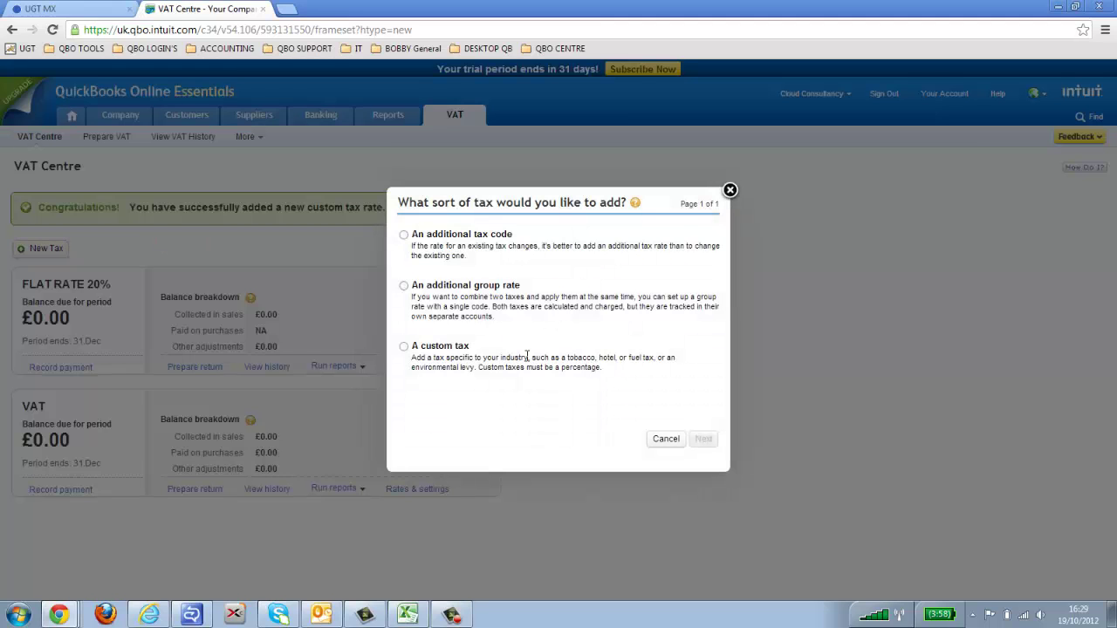
{"action": "left_click", "coordinate": [406, 348]}
{"action": "left_click", "coordinate": [704, 438]}
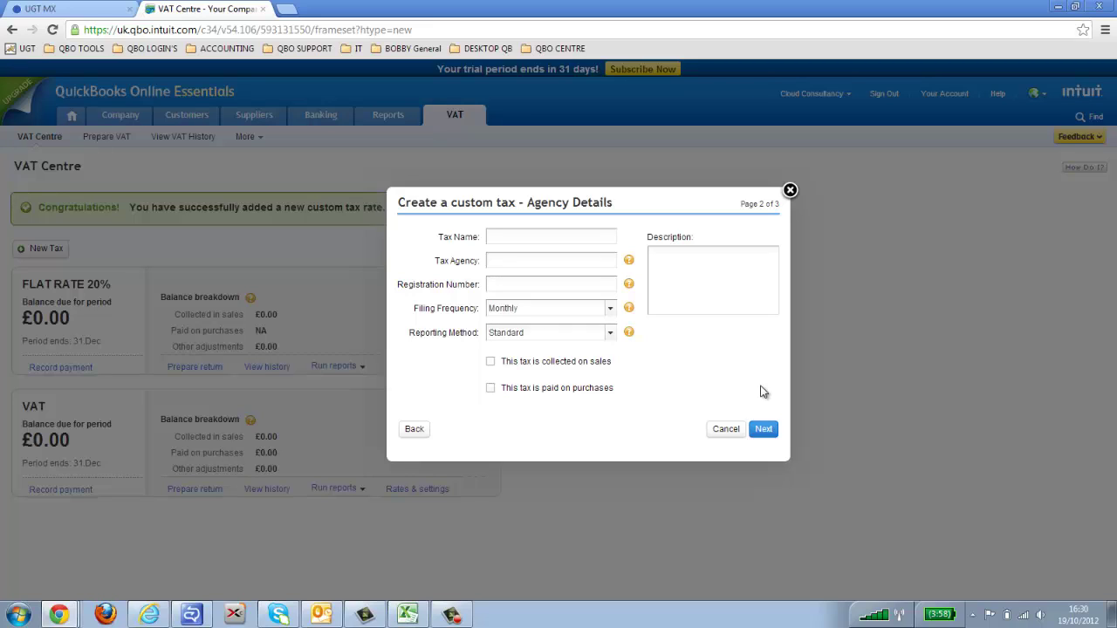
{"action": "left_click", "coordinate": [790, 190]}
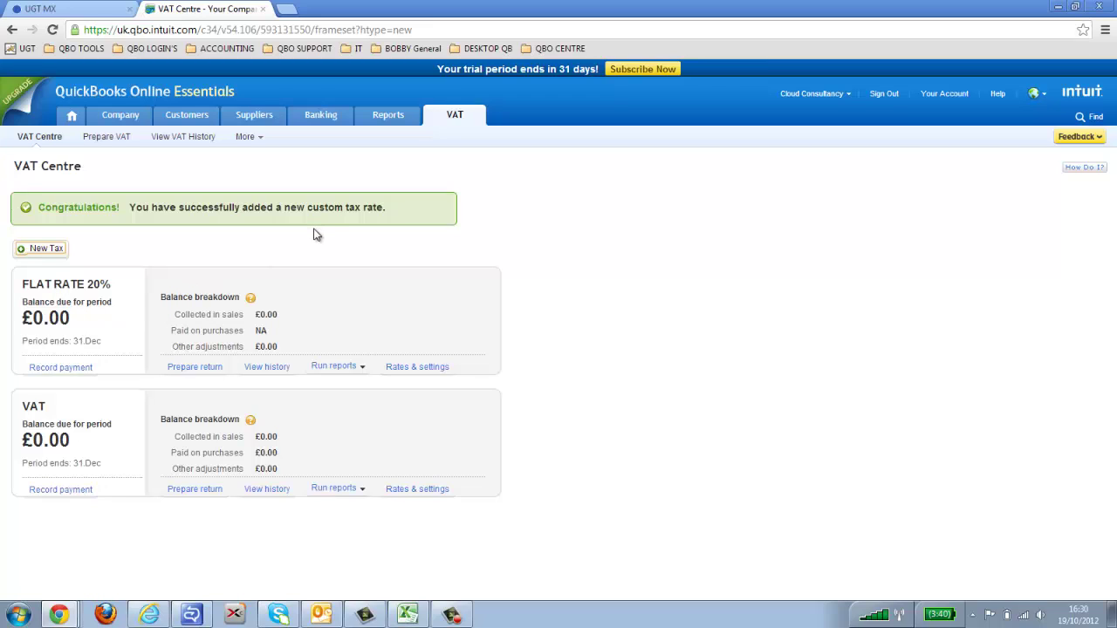
Step: Start a new invoice and quick-add a new customer named Test
{"action": "mouse_move", "coordinate": [199, 118]}
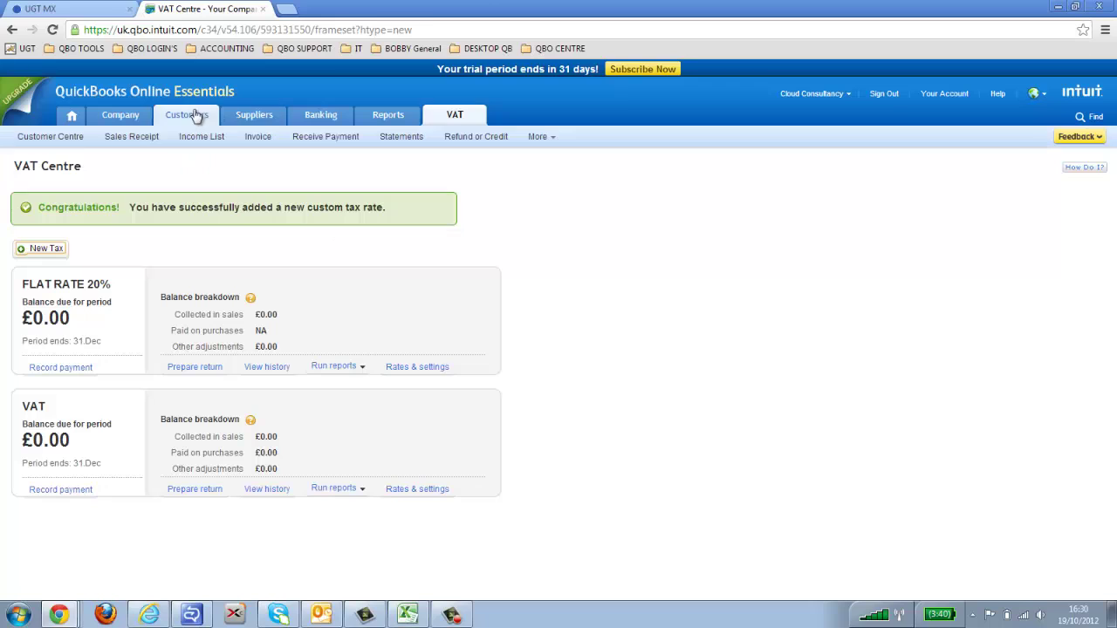
{"action": "left_click", "coordinate": [266, 139]}
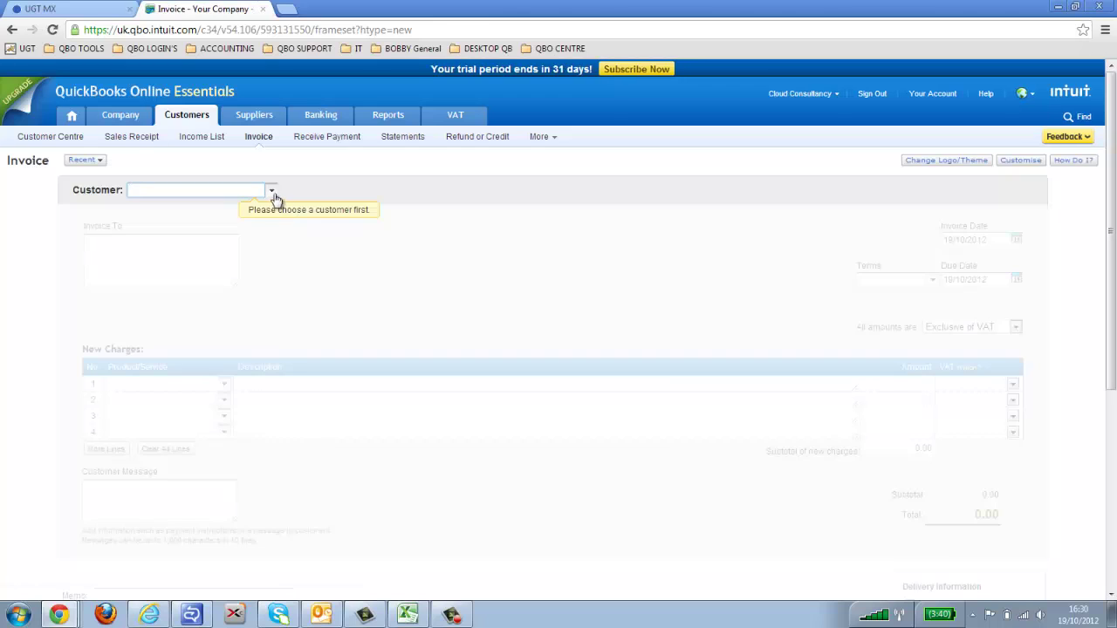
{"action": "left_click", "coordinate": [271, 193]}
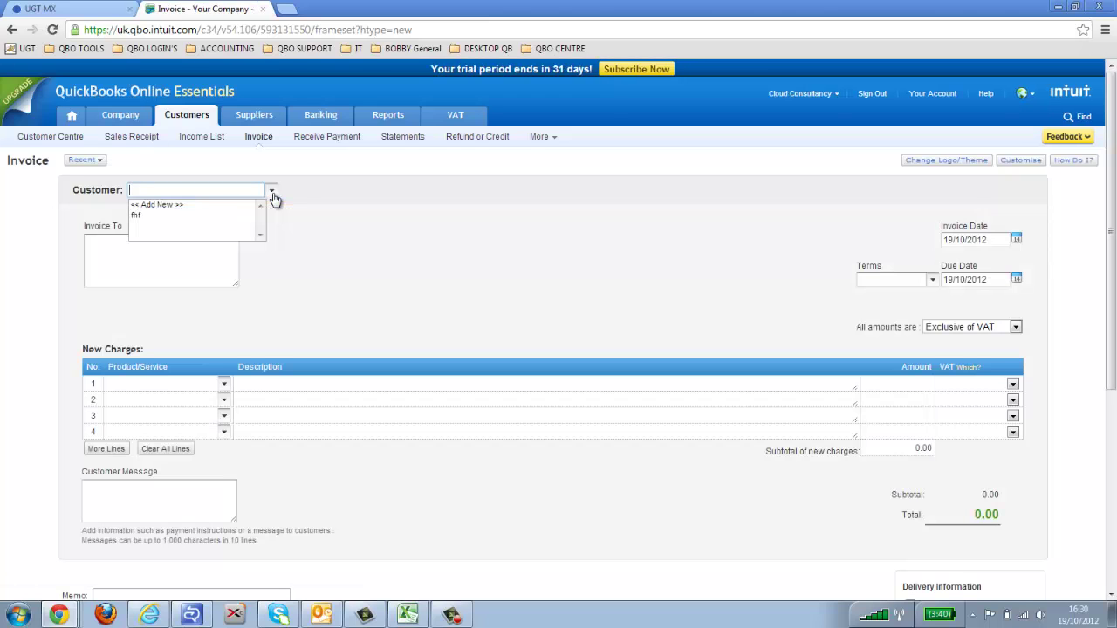
{"action": "left_click", "coordinate": [225, 206]}
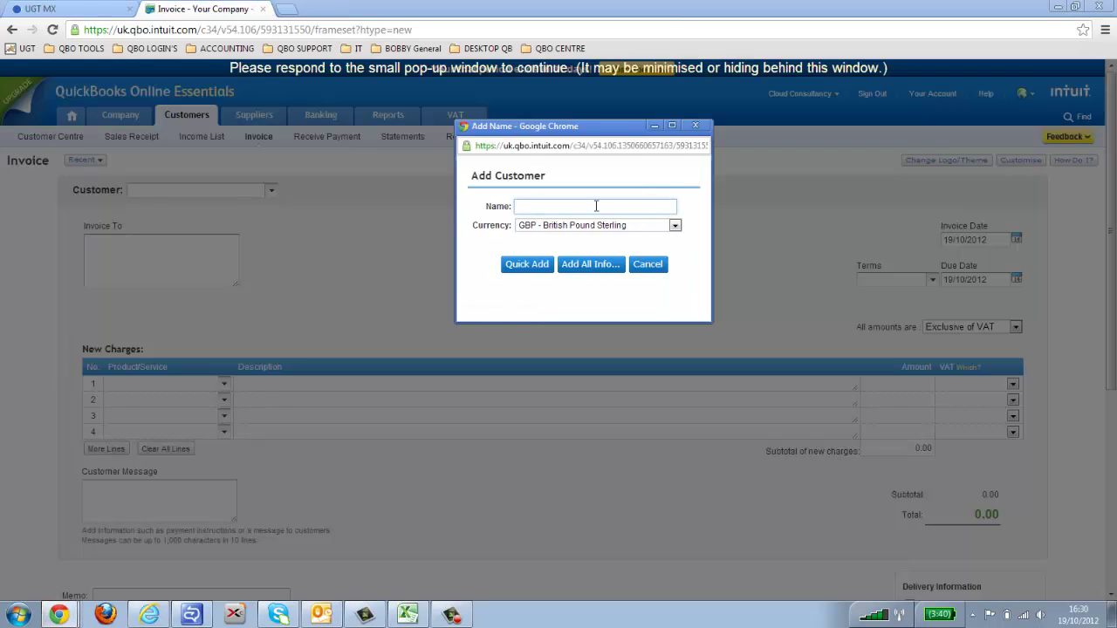
{"action": "type", "text": "Test"}
{"action": "left_click", "coordinate": [528, 266]}
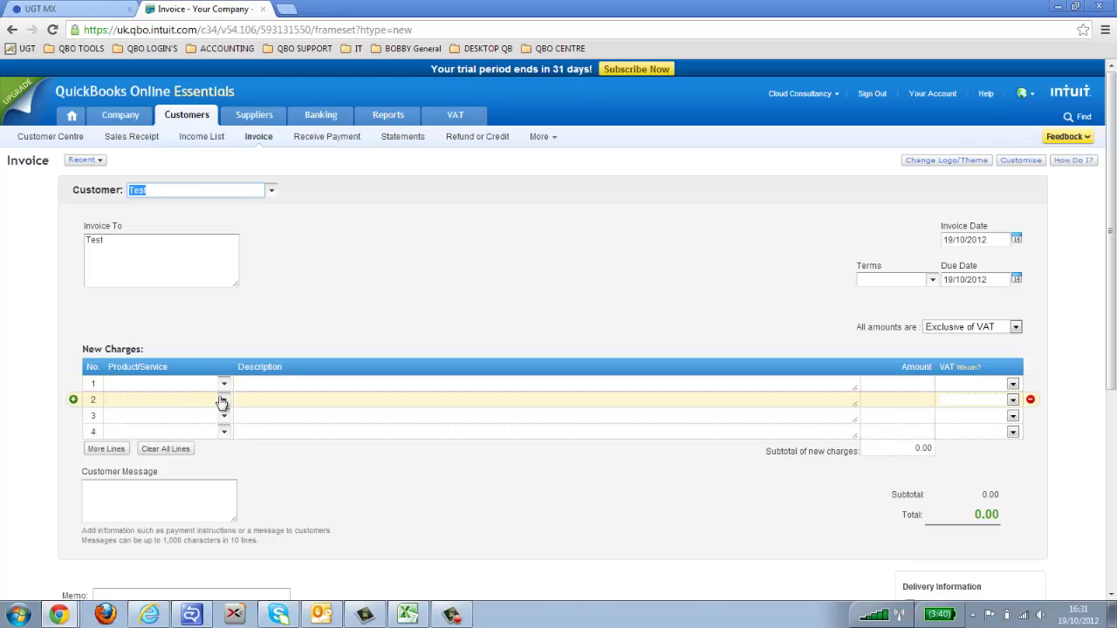
Step: Fill invoice line 1 as Sales, description Test, amount 100.00
{"action": "left_click", "coordinate": [224, 385]}
{"action": "left_click", "coordinate": [189, 408]}
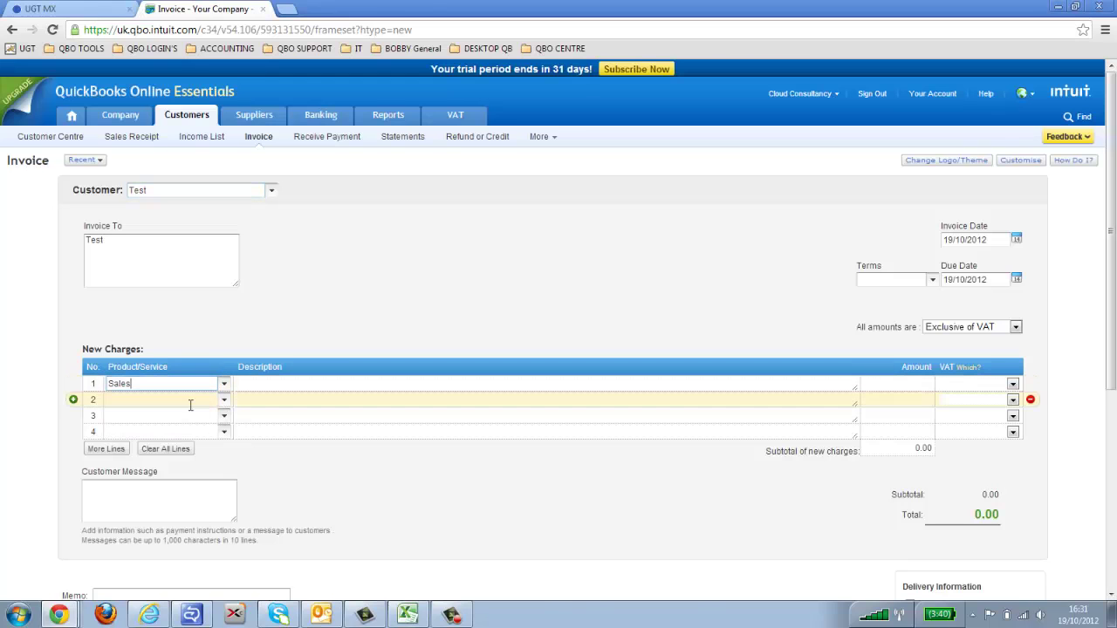
{"action": "left_click", "coordinate": [329, 383]}
{"action": "type", "text": "Test"}
{"action": "key", "text": "Tab"}
{"action": "type", "text": "100"}
{"action": "left_click", "coordinate": [487, 254]}
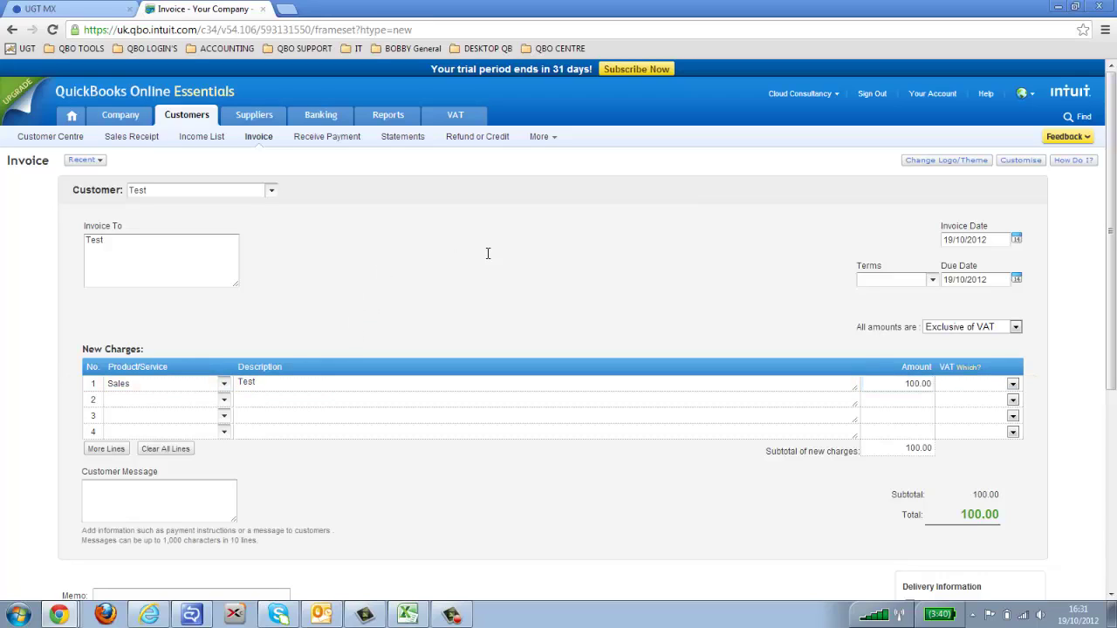
Step: Code line 1 at FLAT RATE 20%, keep amounts exclusive of VAT, and save the invoice
{"action": "left_click", "coordinate": [1013, 384]}
{"action": "left_click", "coordinate": [1014, 386]}
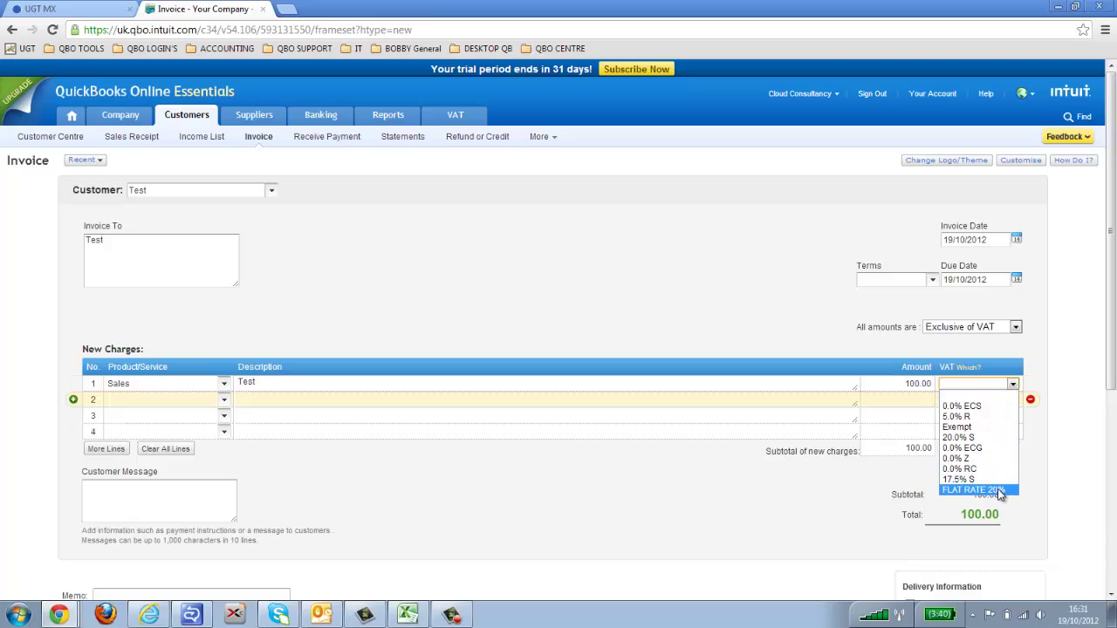
{"action": "left_click", "coordinate": [971, 490]}
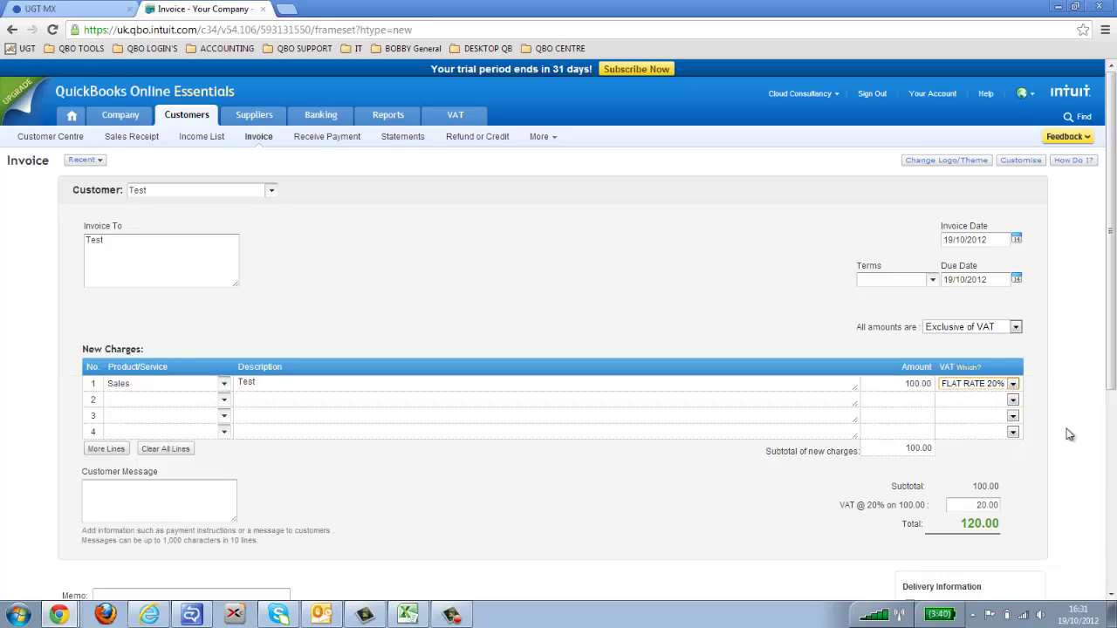
{"action": "left_click", "coordinate": [1016, 328]}
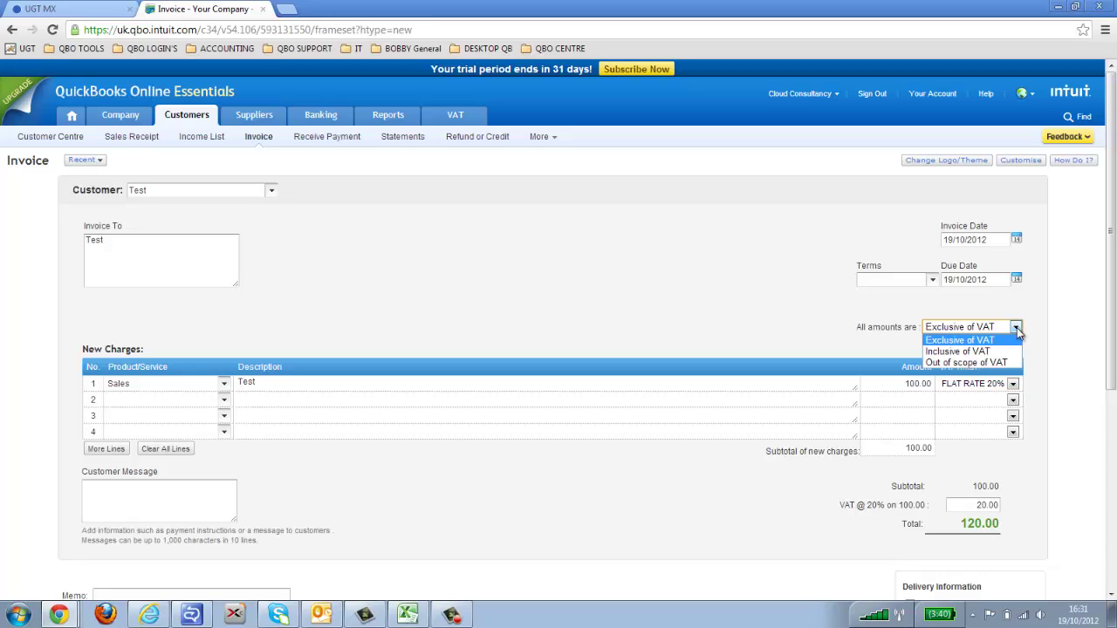
{"action": "left_click", "coordinate": [995, 341]}
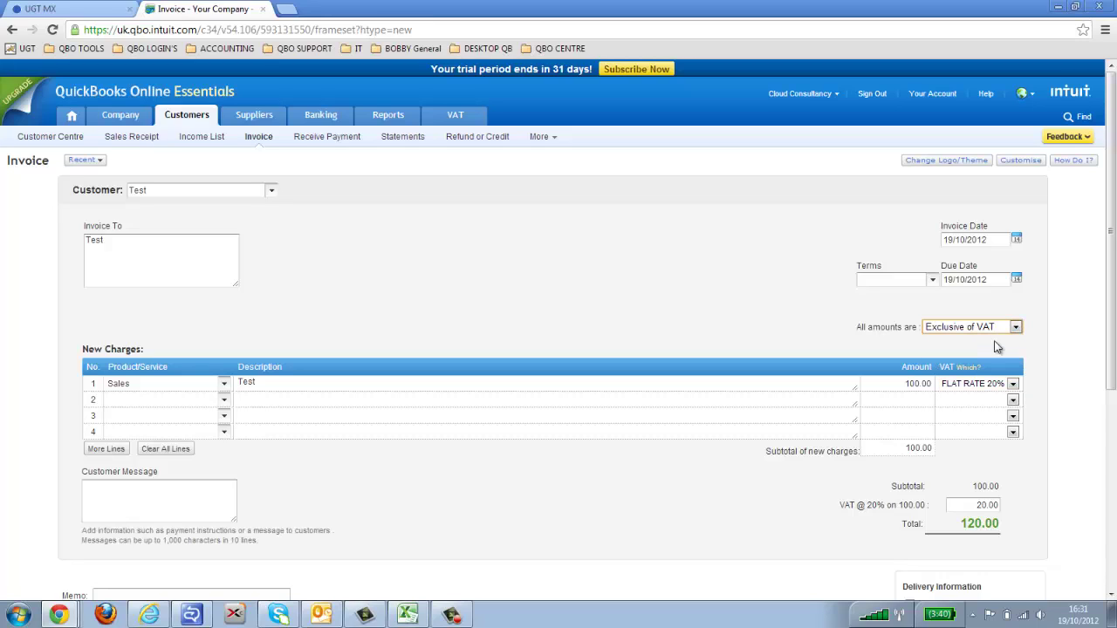
{"action": "scroll", "coordinate": [1113, 254], "scroll_direction": "down", "scroll_amount": 3}
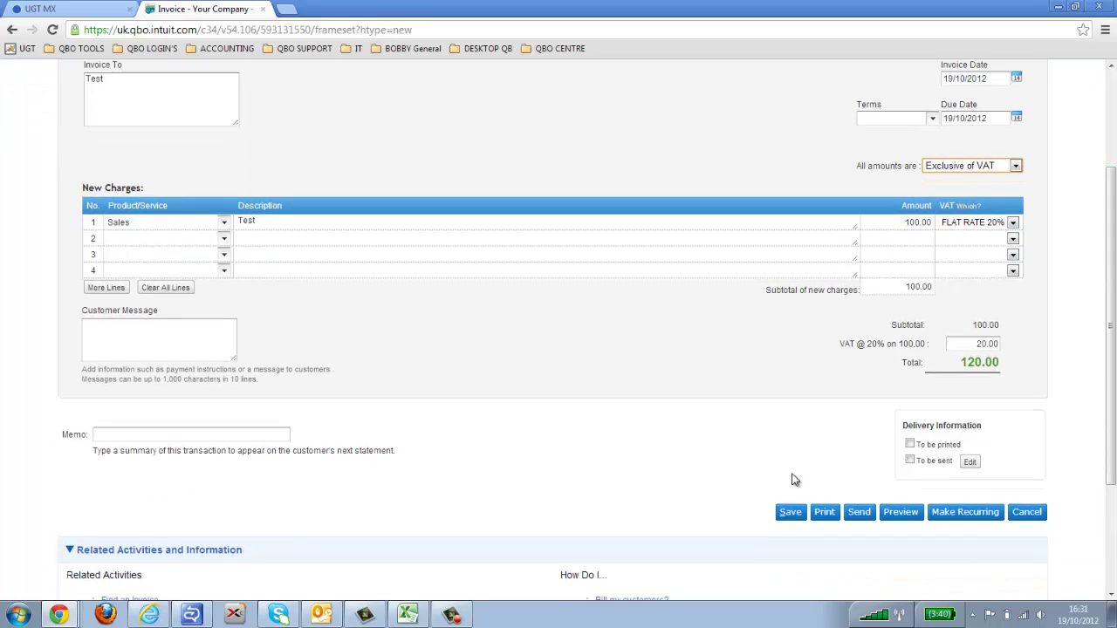
{"action": "left_click", "coordinate": [790, 512]}
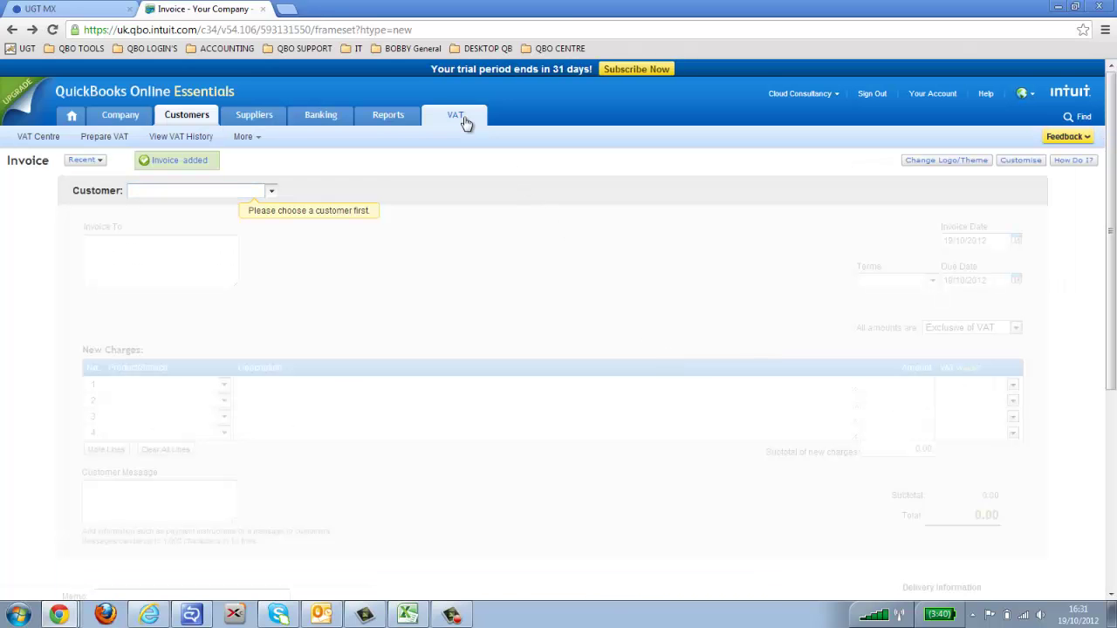
Step: Prepare the FLAT RATE 20% return for 01/10/2012–31/12/2012, showing £20.00 due
{"action": "left_click", "coordinate": [465, 119]}
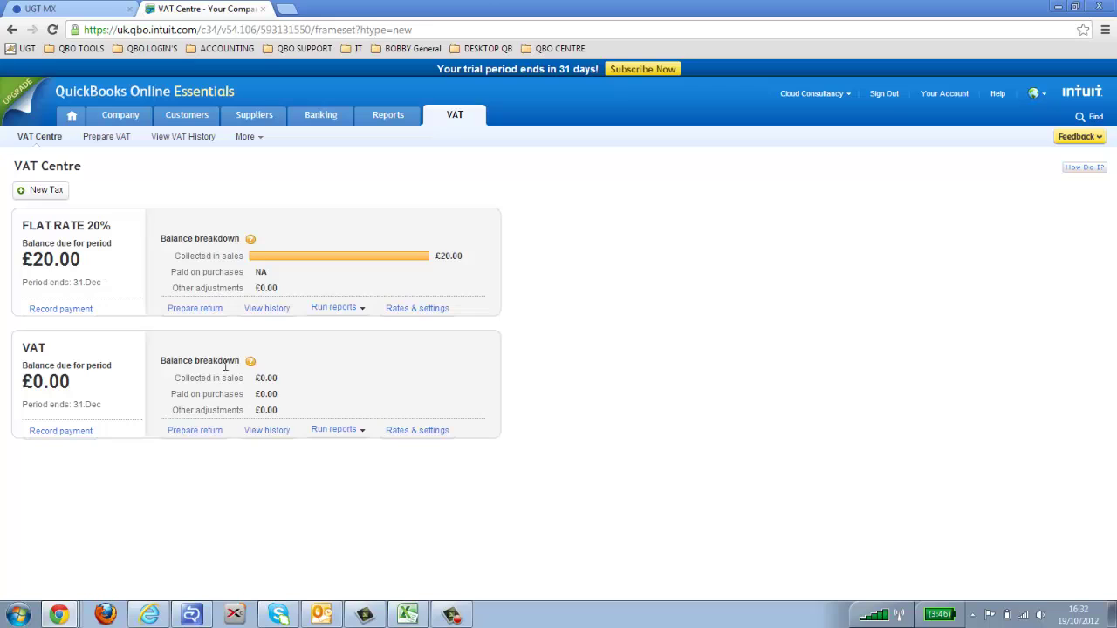
{"action": "mouse_move", "coordinate": [408, 616]}
{"action": "left_click", "coordinate": [198, 311]}
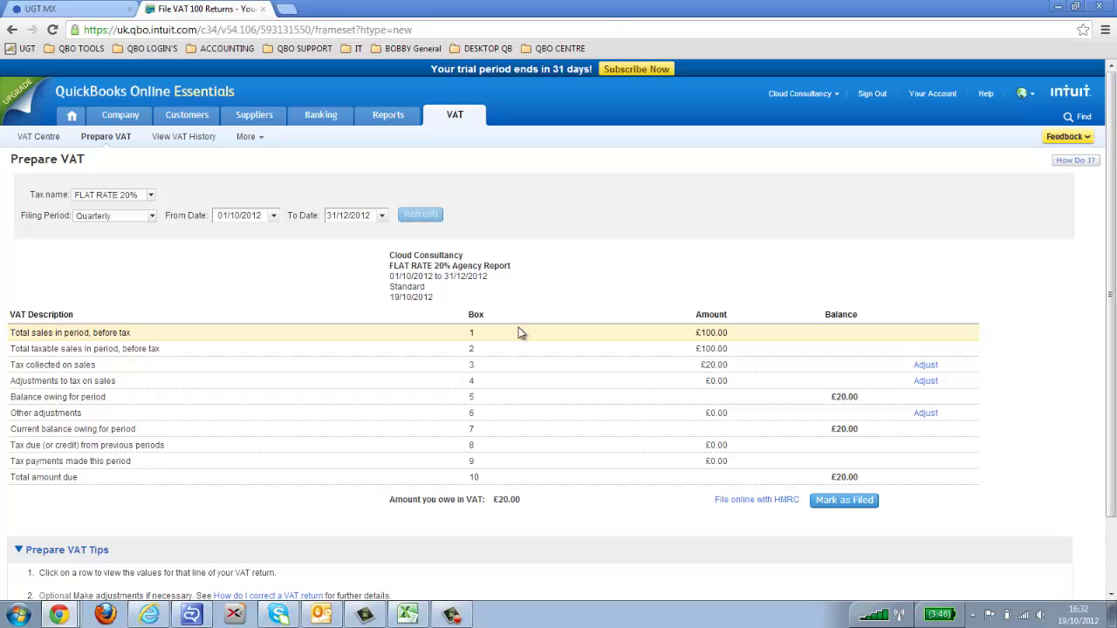
Step: Bring up the flat rate comparison workbook, check QBO Box 1 is 100, and maximize it
{"action": "left_click", "coordinate": [408, 615]}
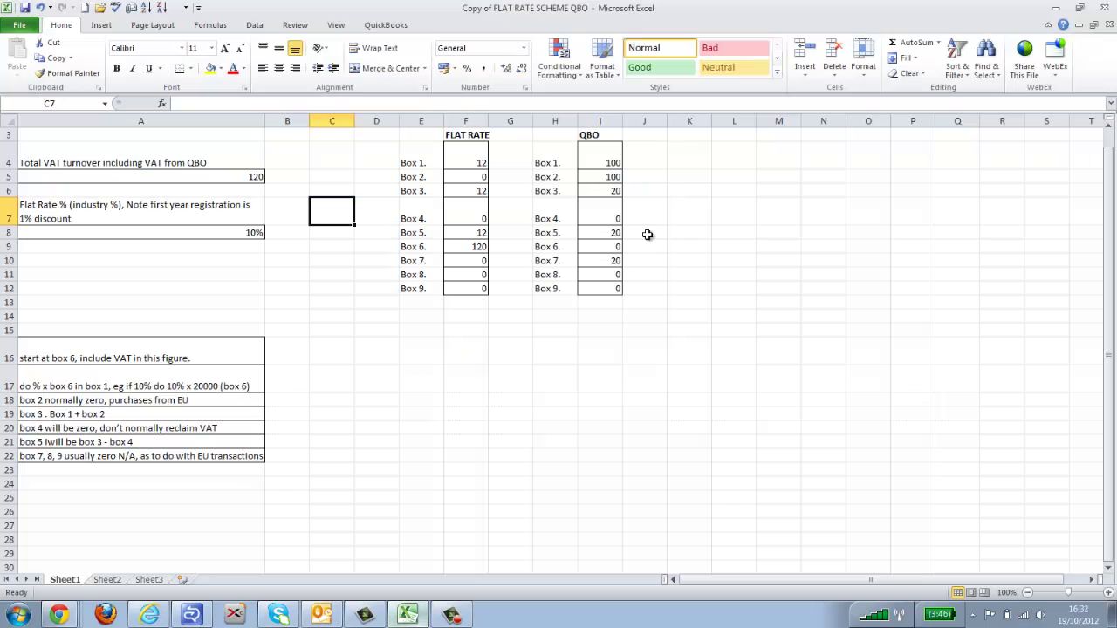
{"action": "left_click", "coordinate": [1080, 7]}
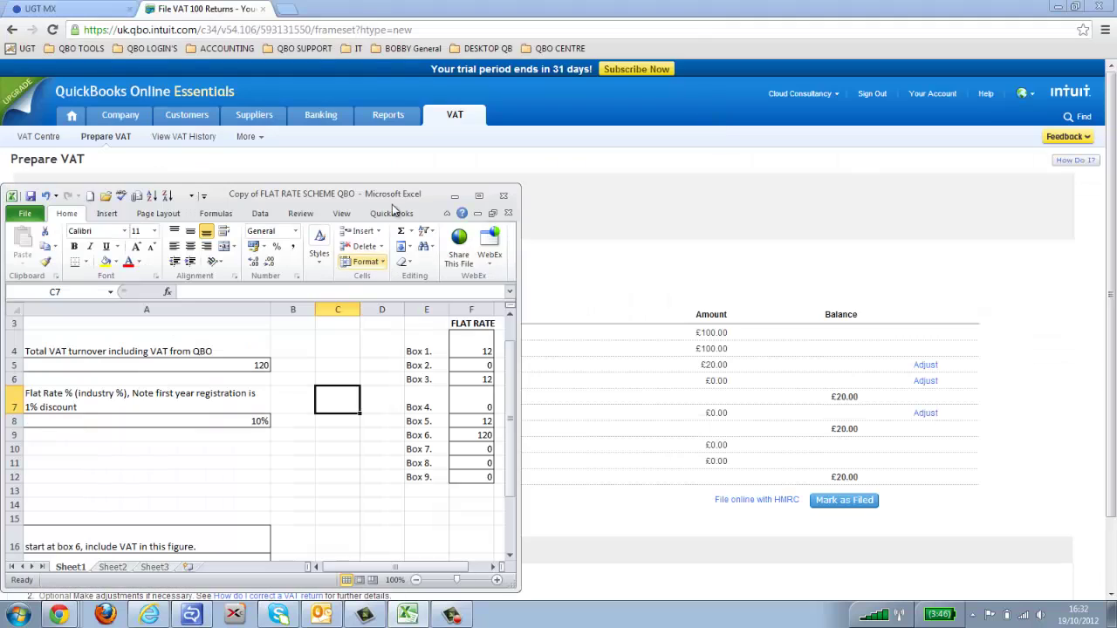
{"action": "left_click_drag", "start_coordinate": [393, 200], "coordinate": [284, 192]}
{"action": "left_click_drag", "start_coordinate": [301, 565], "coordinate": [337, 566]}
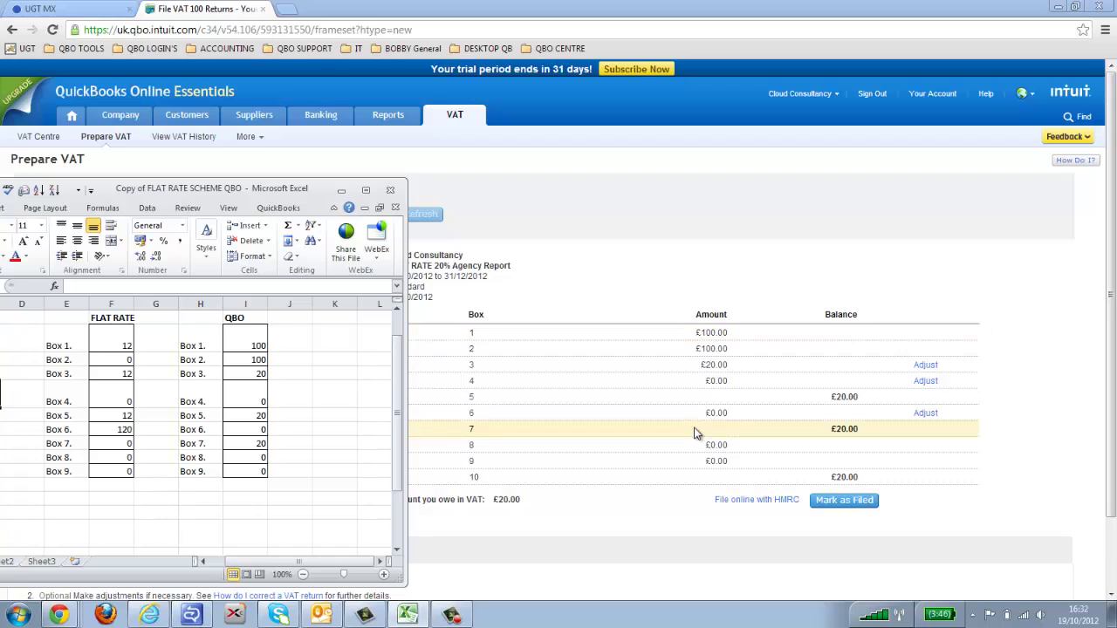
{"action": "left_click", "coordinate": [250, 342]}
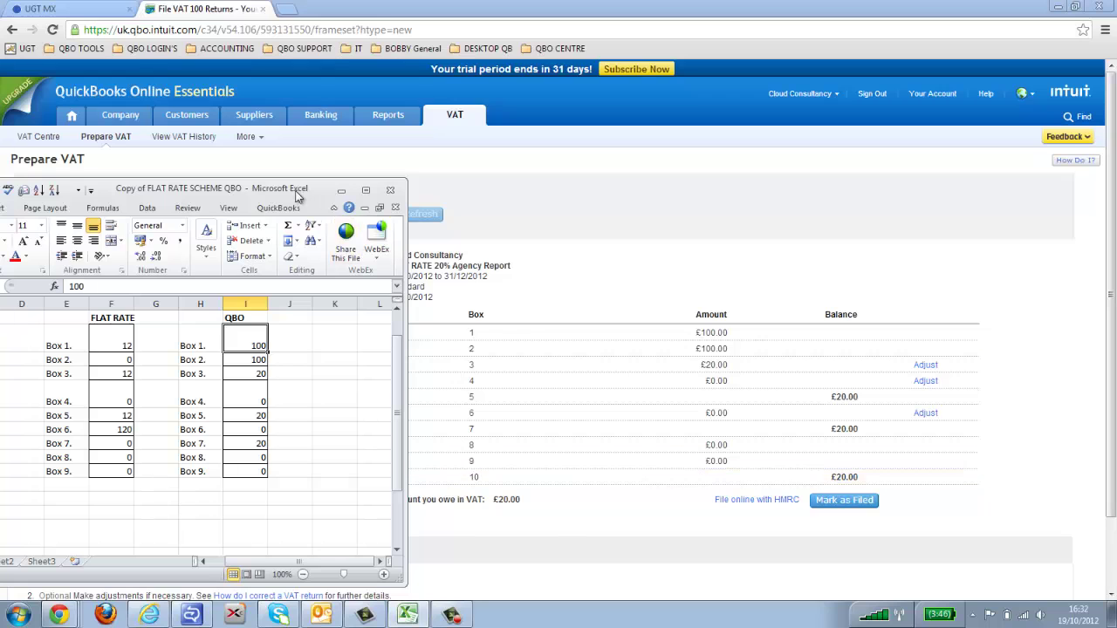
{"action": "left_click_drag", "start_coordinate": [295, 195], "coordinate": [462, 160]}
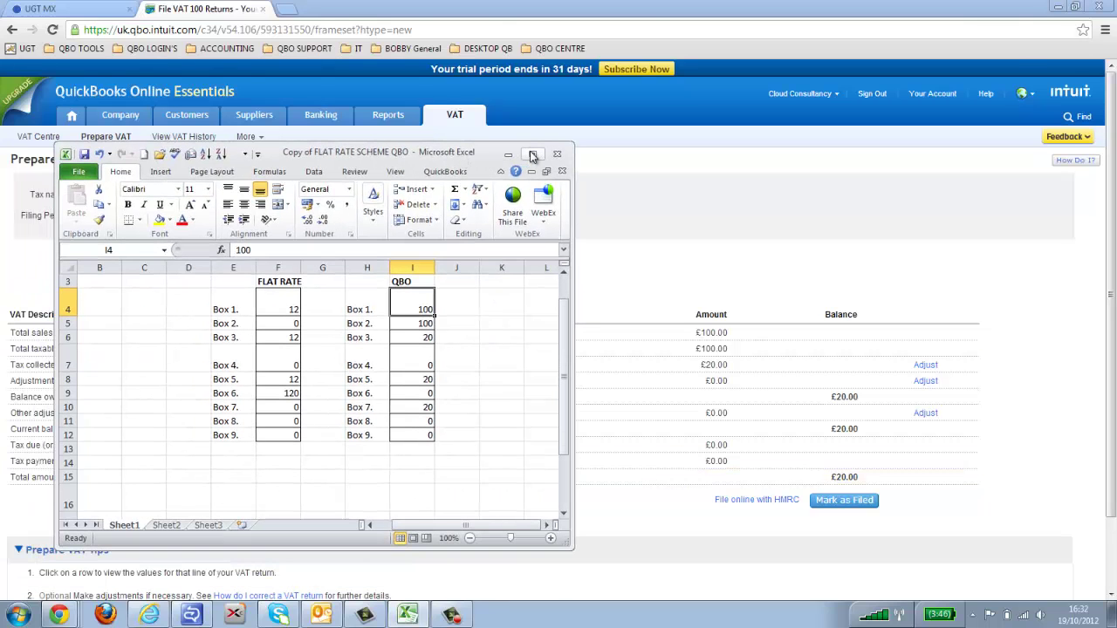
{"action": "left_click", "coordinate": [532, 155]}
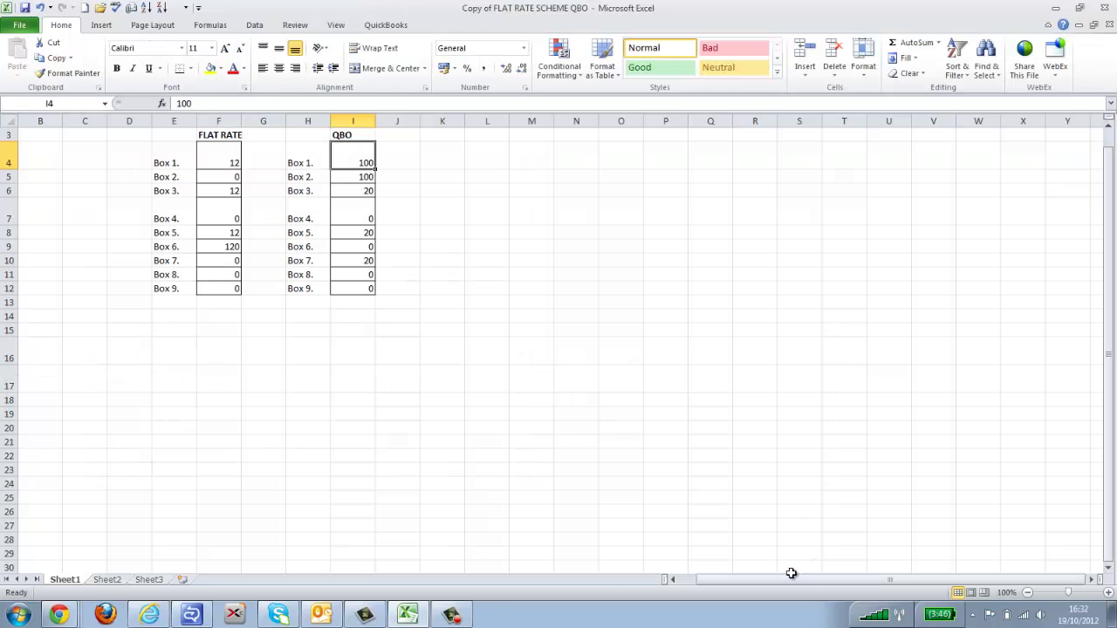
Step: Scroll the workbook left to show column A's notes on VAT turnover and the 10% flat rate
{"action": "left_click_drag", "start_coordinate": [788, 578], "coordinate": [755, 580]}
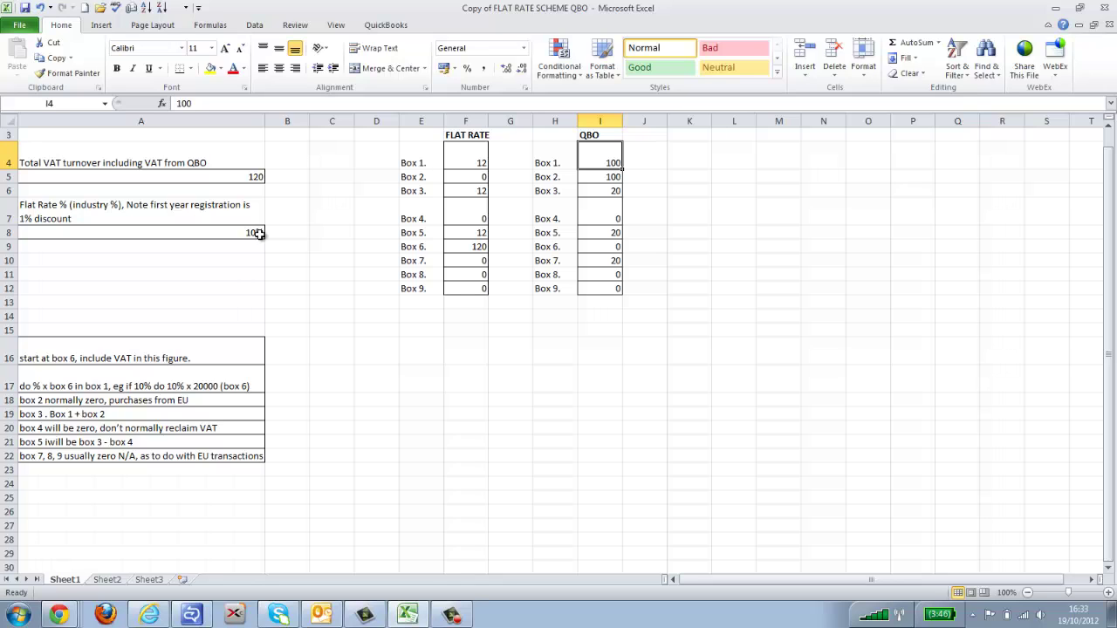
{"action": "left_click", "coordinate": [218, 236]}
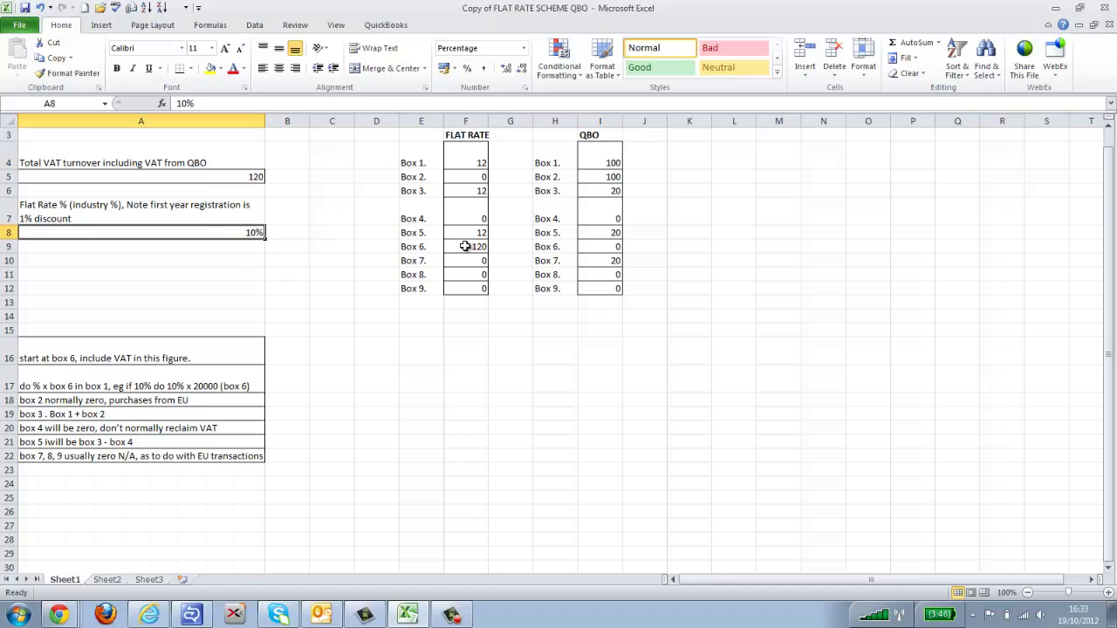
{"action": "left_click", "coordinate": [467, 157]}
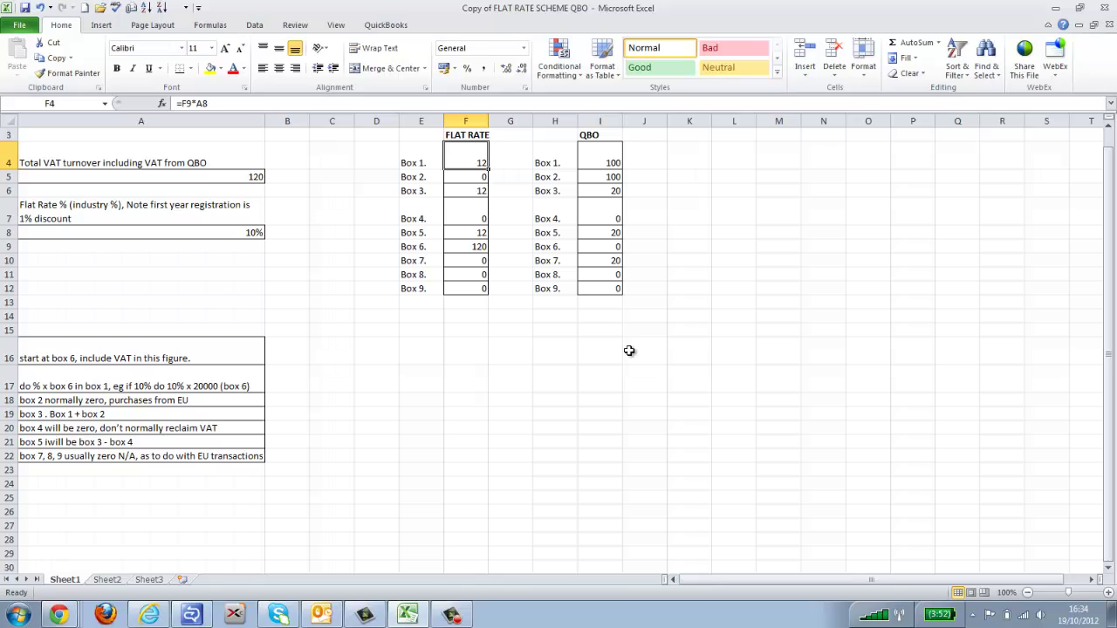
Step: Restore down and minimise the Excel workbook to reveal the FLAT RATE 20% return
{"action": "left_click", "coordinate": [1083, 8]}
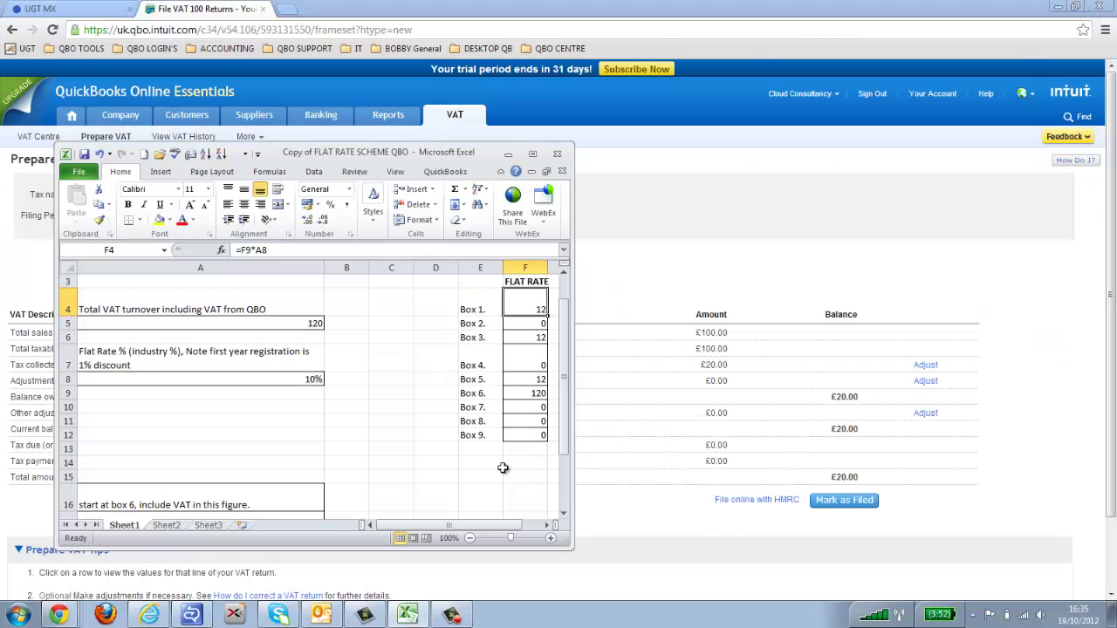
{"action": "left_click_drag", "start_coordinate": [479, 527], "coordinate": [498, 527]}
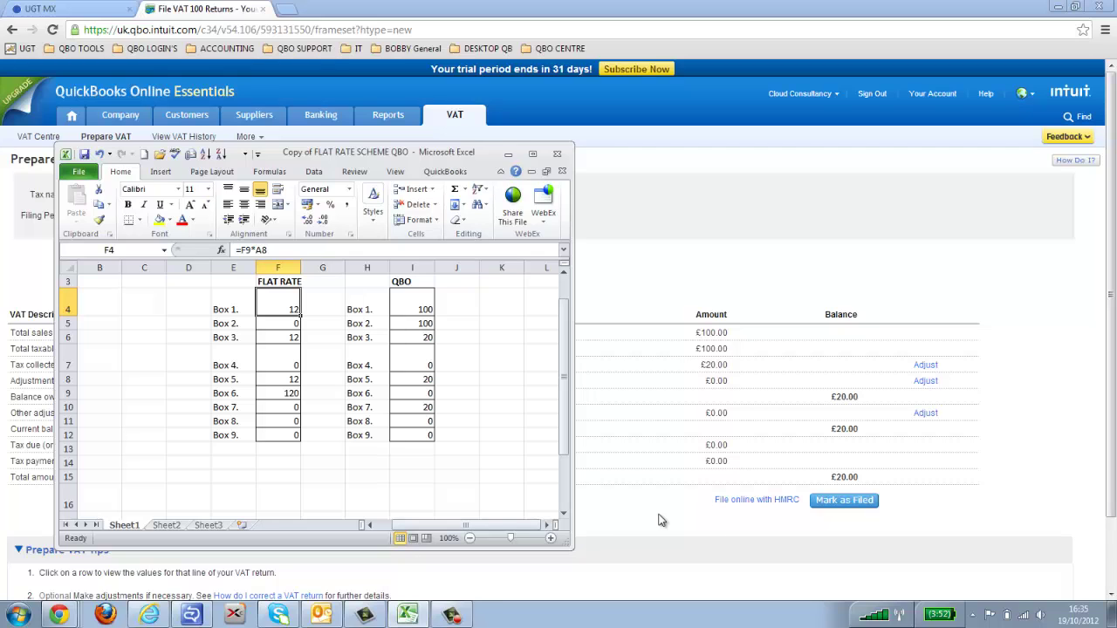
{"action": "left_click", "coordinate": [510, 154]}
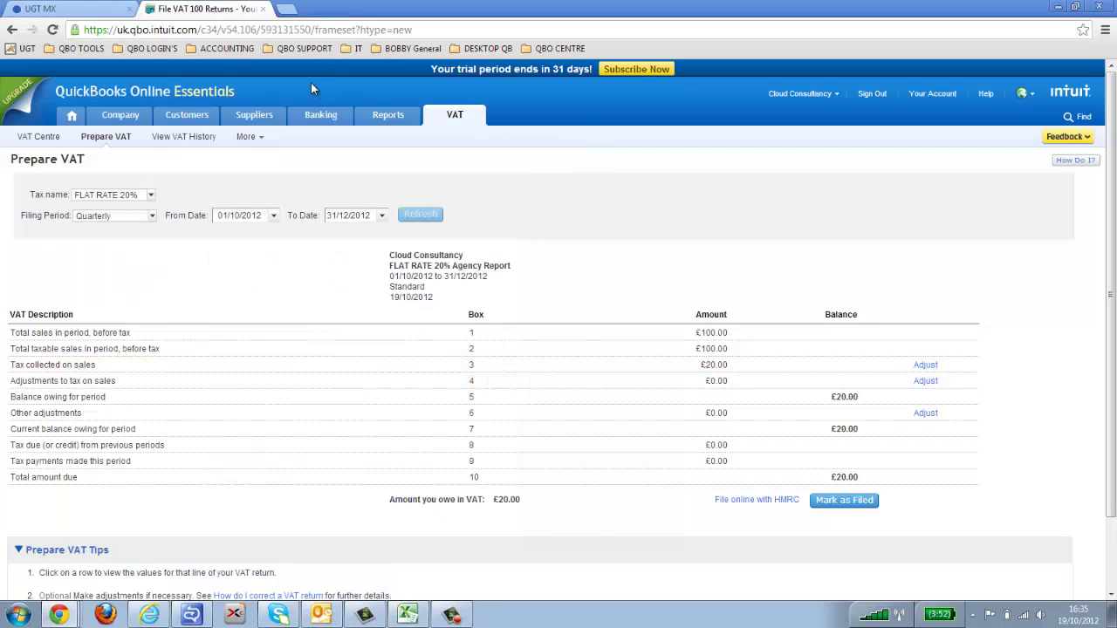
Step: Start a journal entry debiting 8.00 to FLAT RATE 20% Agency Control on line 1
{"action": "mouse_move", "coordinate": [320, 116]}
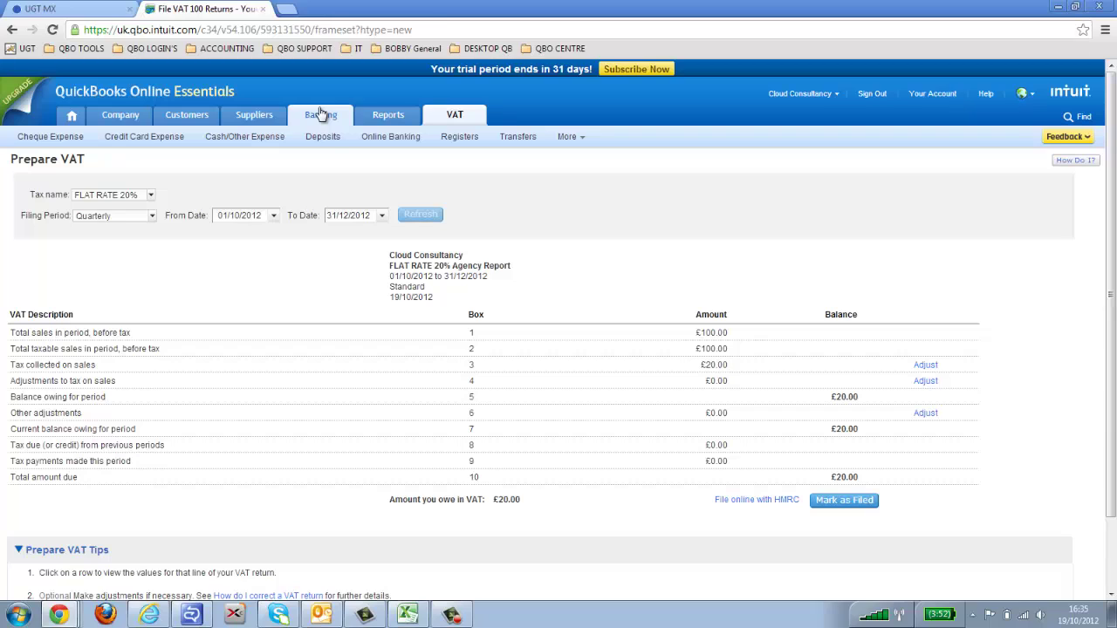
{"action": "mouse_move", "coordinate": [576, 140]}
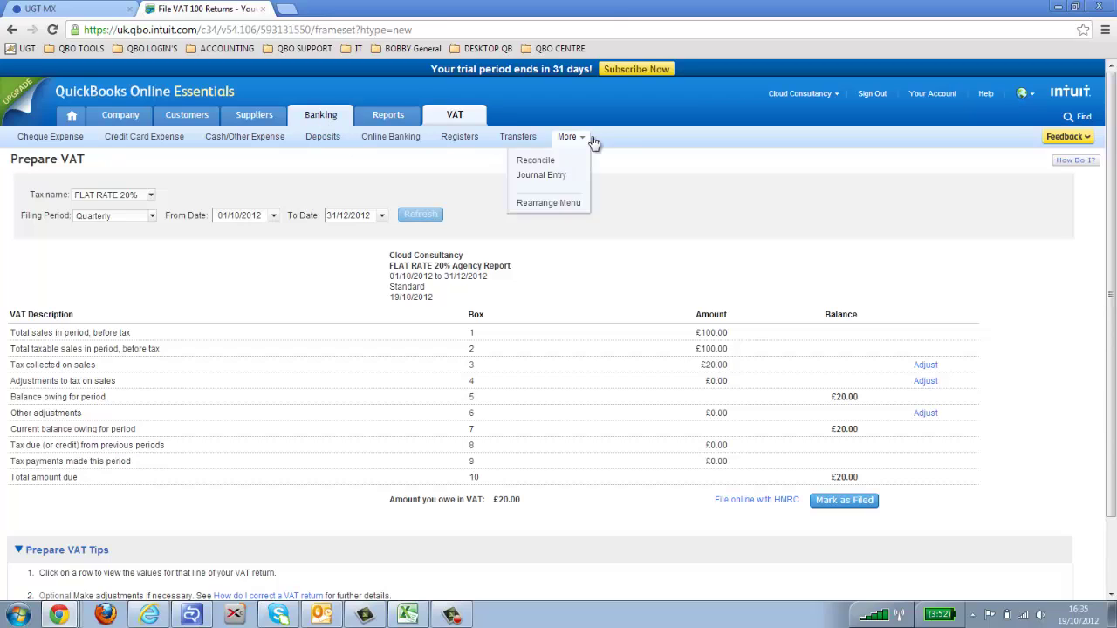
{"action": "left_click", "coordinate": [558, 178]}
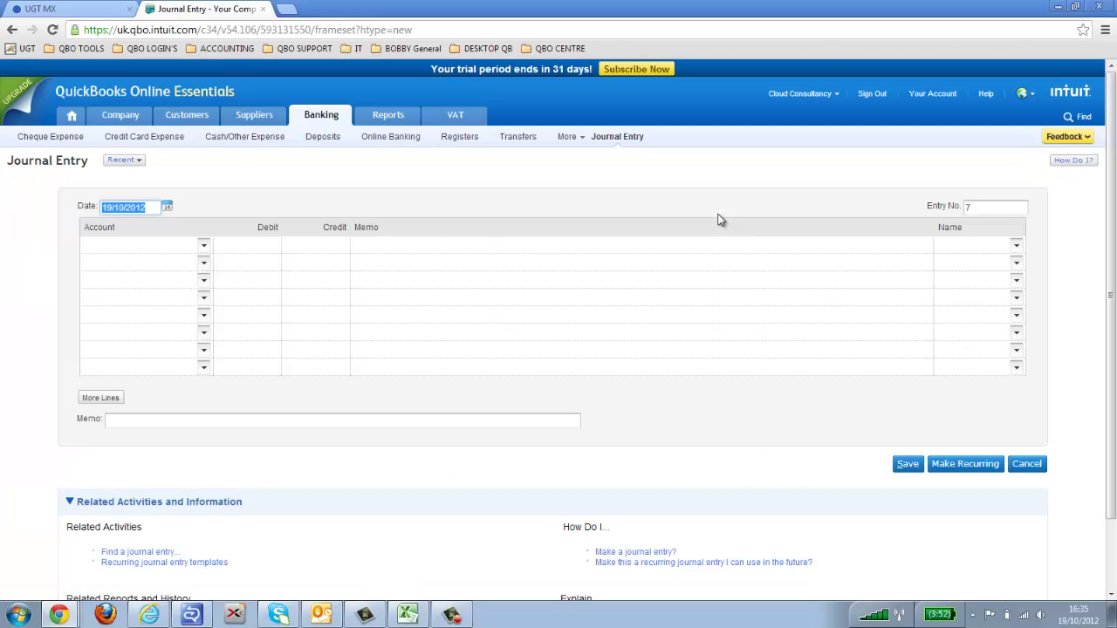
{"action": "left_click", "coordinate": [205, 247]}
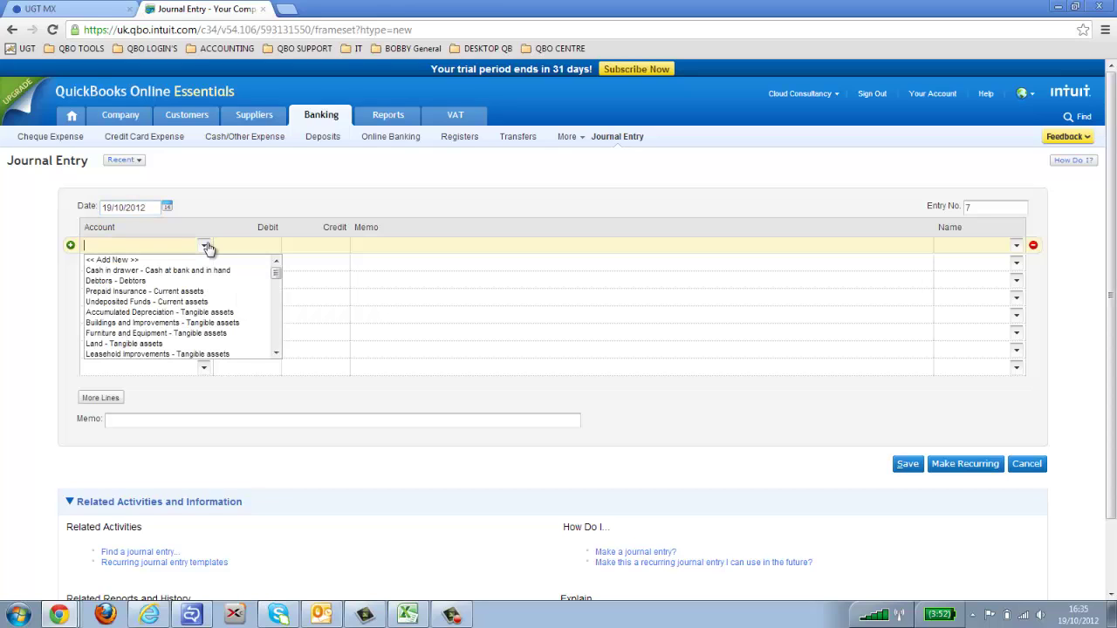
{"action": "left_click", "coordinate": [277, 355]}
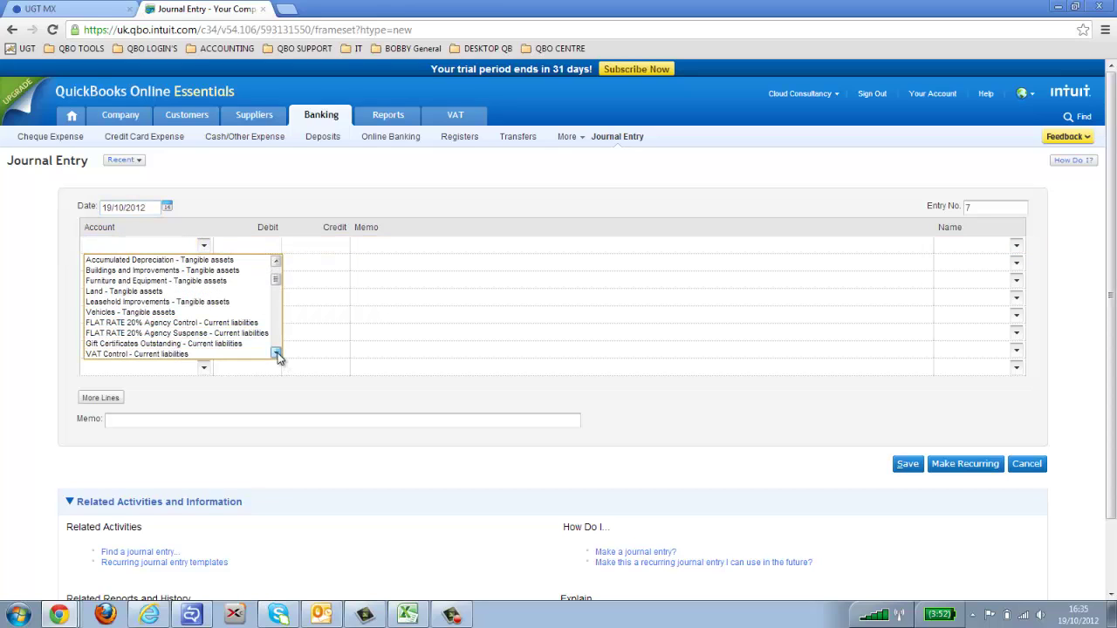
{"action": "left_click", "coordinate": [214, 324]}
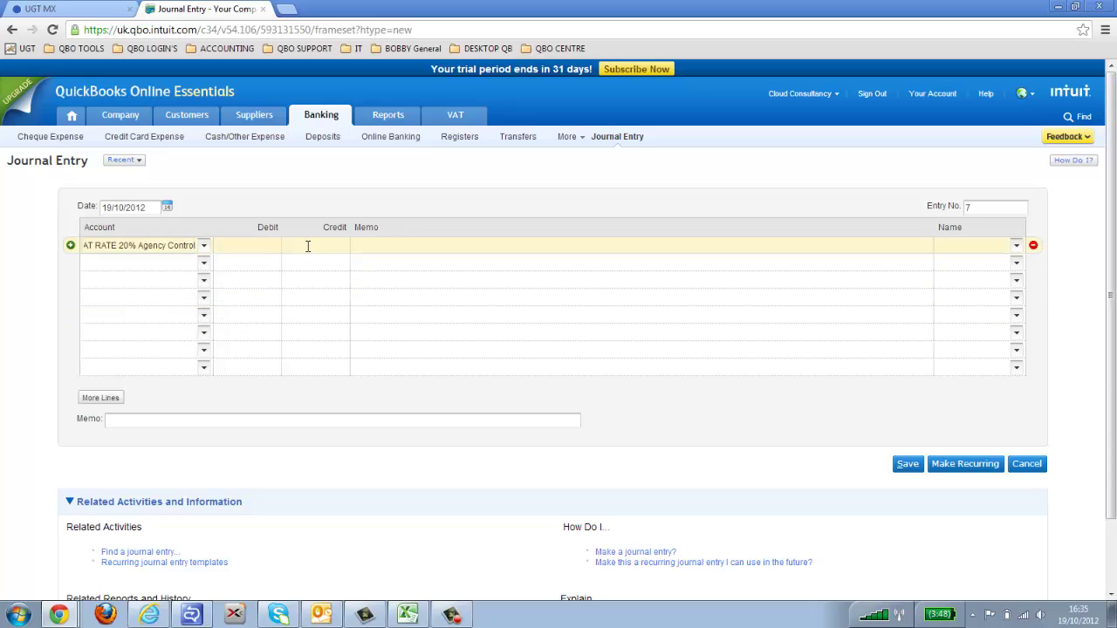
{"action": "left_click", "coordinate": [256, 245]}
{"action": "type", "text": "8"}
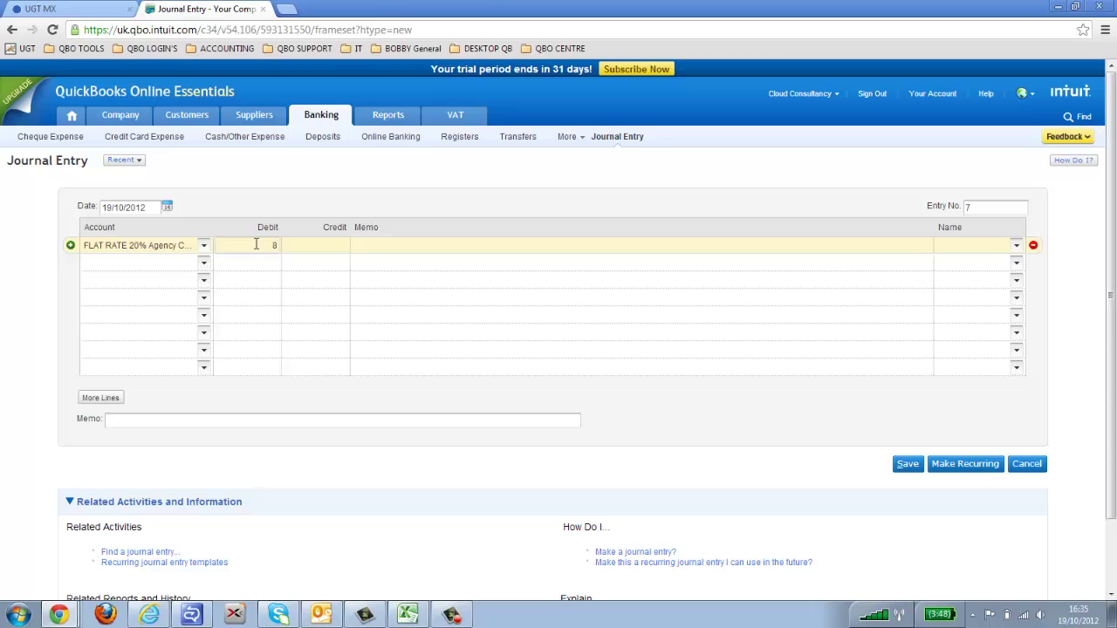
{"action": "left_click", "coordinate": [257, 259]}
{"action": "left_click", "coordinate": [203, 263]}
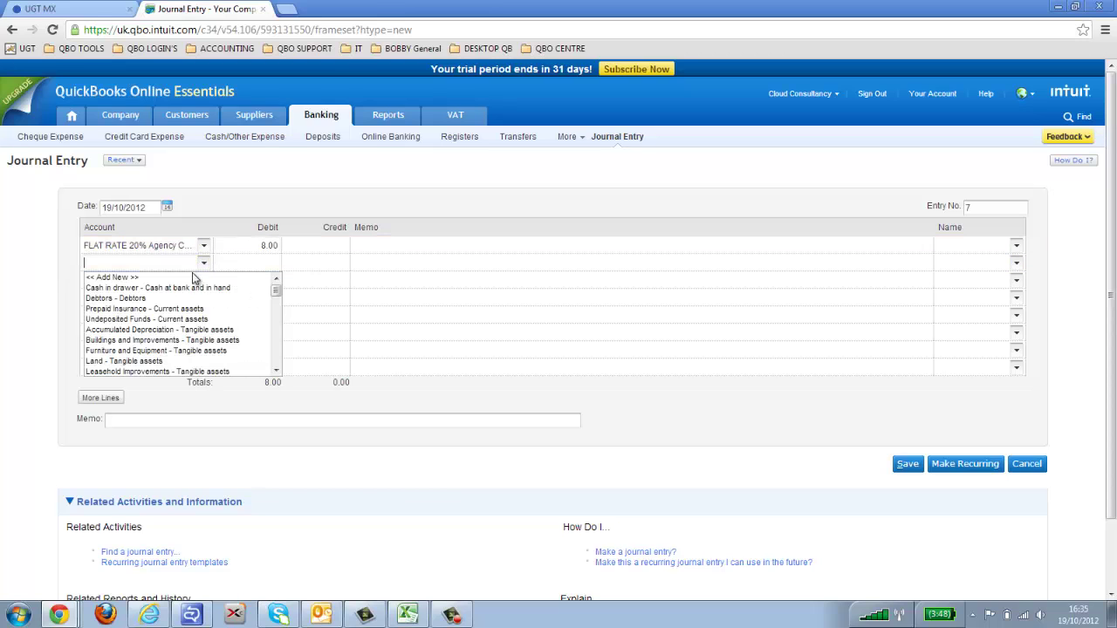
Step: Create an Other Primary Income account 'VAT (Flat rate ) excess' for journal line 2
{"action": "left_click", "coordinate": [188, 278]}
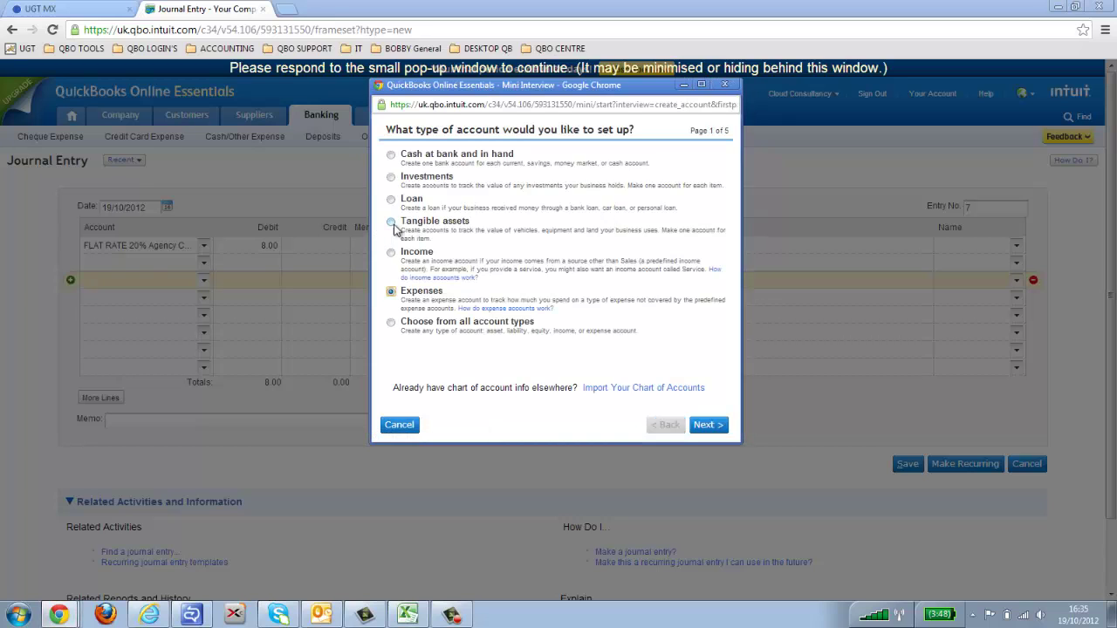
{"action": "left_click", "coordinate": [391, 252]}
{"action": "left_click", "coordinate": [711, 425]}
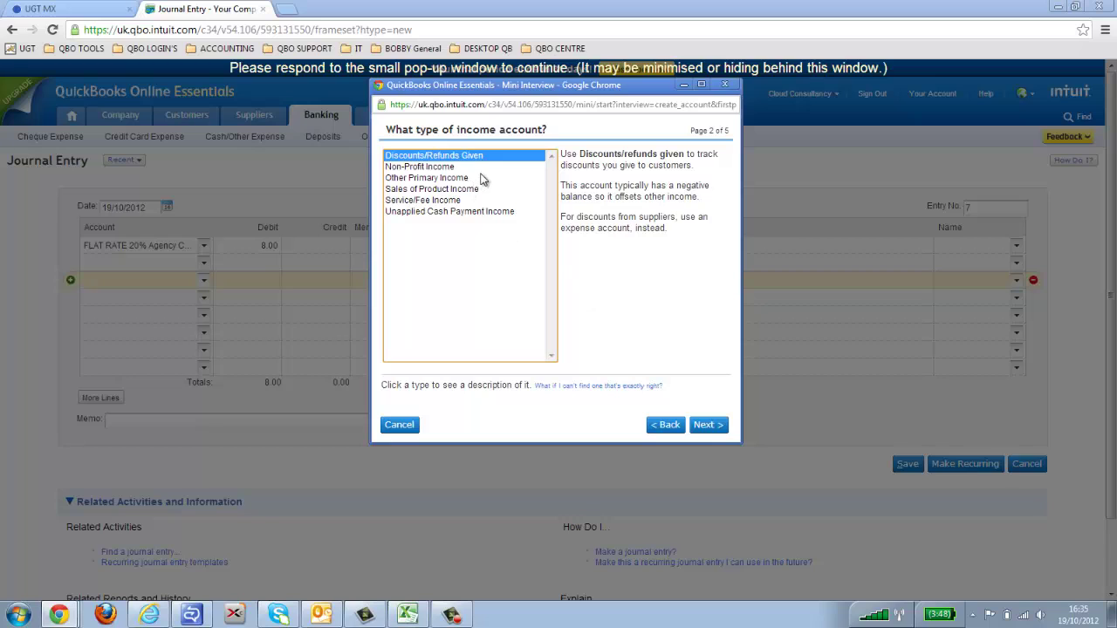
{"action": "left_click", "coordinate": [481, 178]}
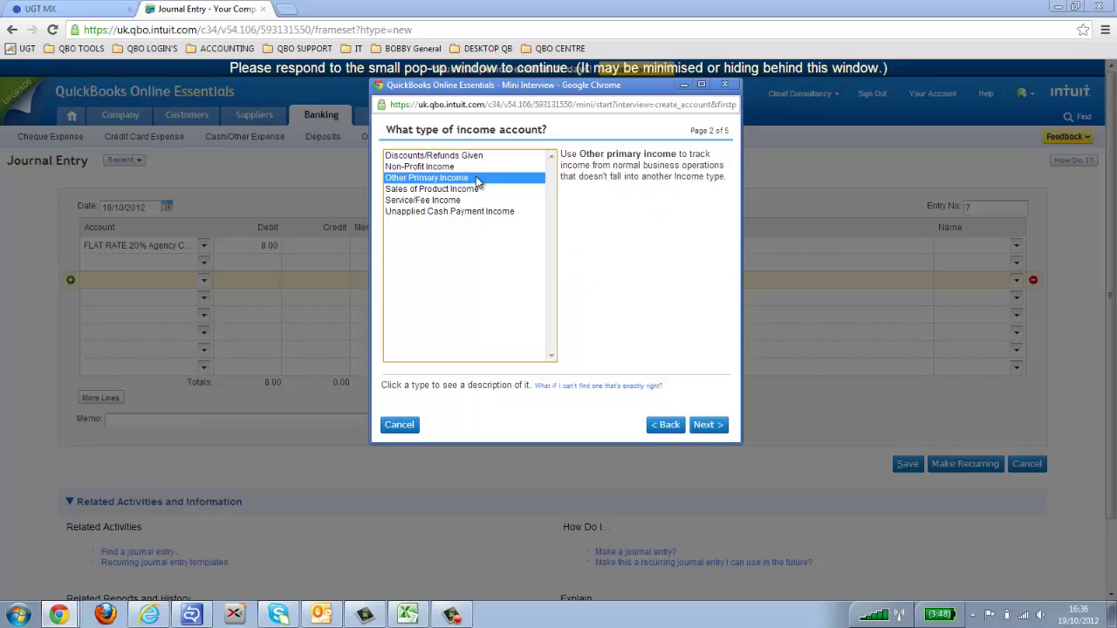
{"action": "left_click", "coordinate": [722, 431]}
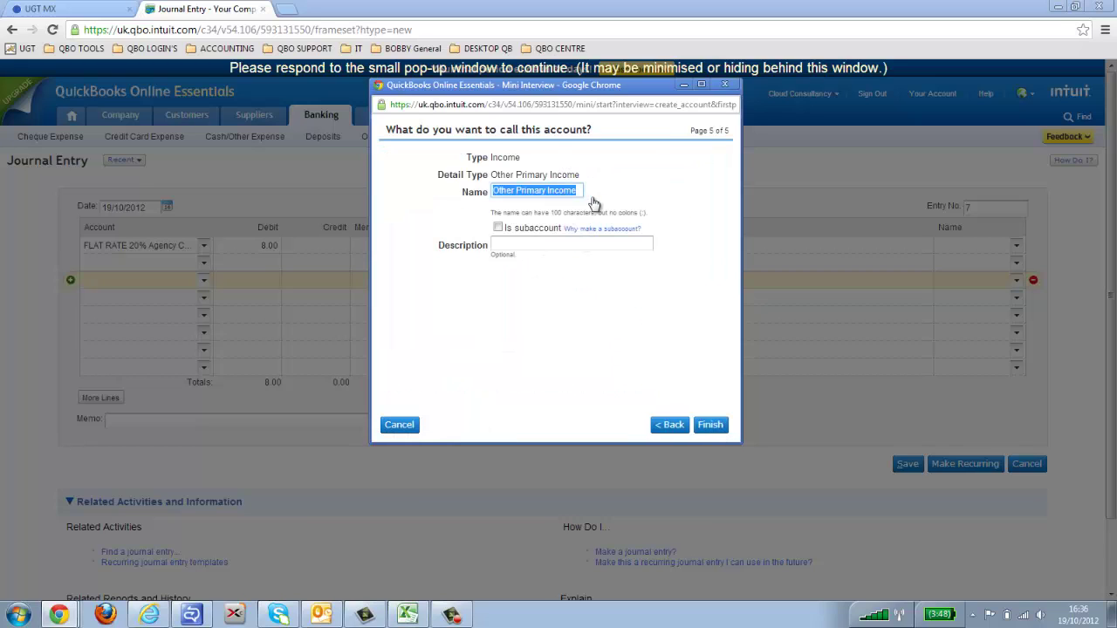
{"action": "type", "text": "VAT I"}
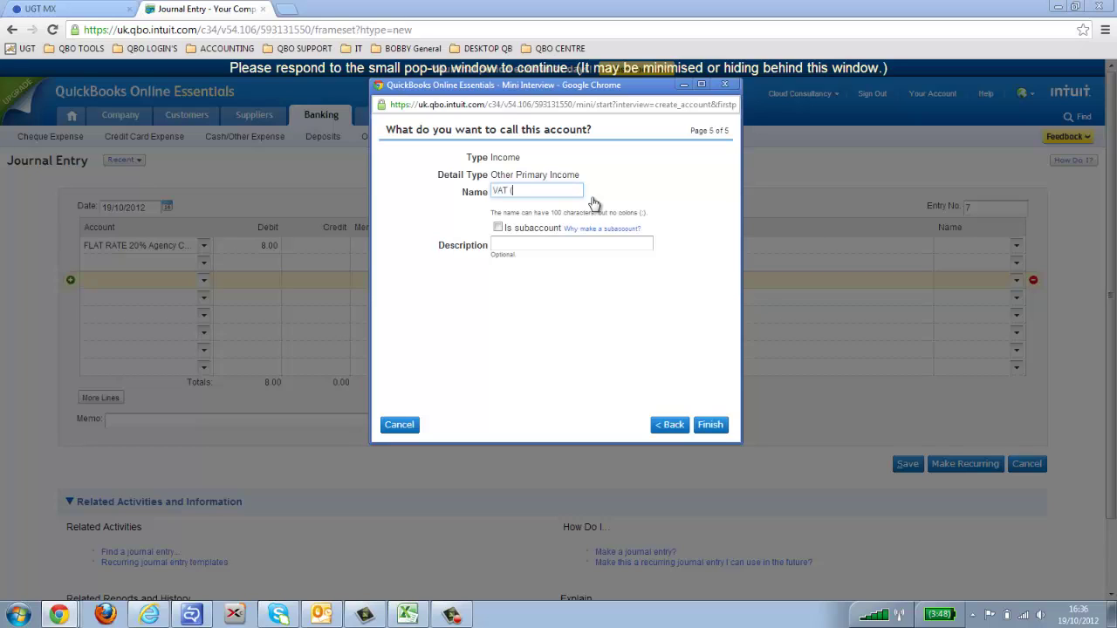
{"action": "type", "text": " (Flat rate ) excess"}
{"action": "left_click", "coordinate": [717, 425]}
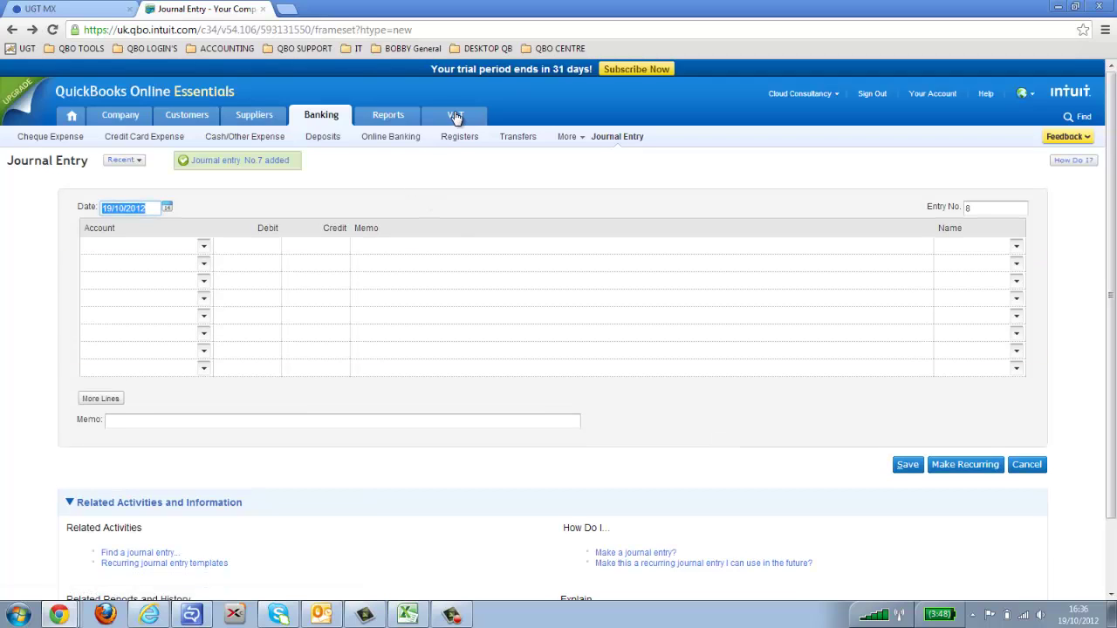
Step: Reopen the FLAT RATE 20% return, set the end date to 19/10/2012, and refresh it
{"action": "left_click", "coordinate": [456, 117]}
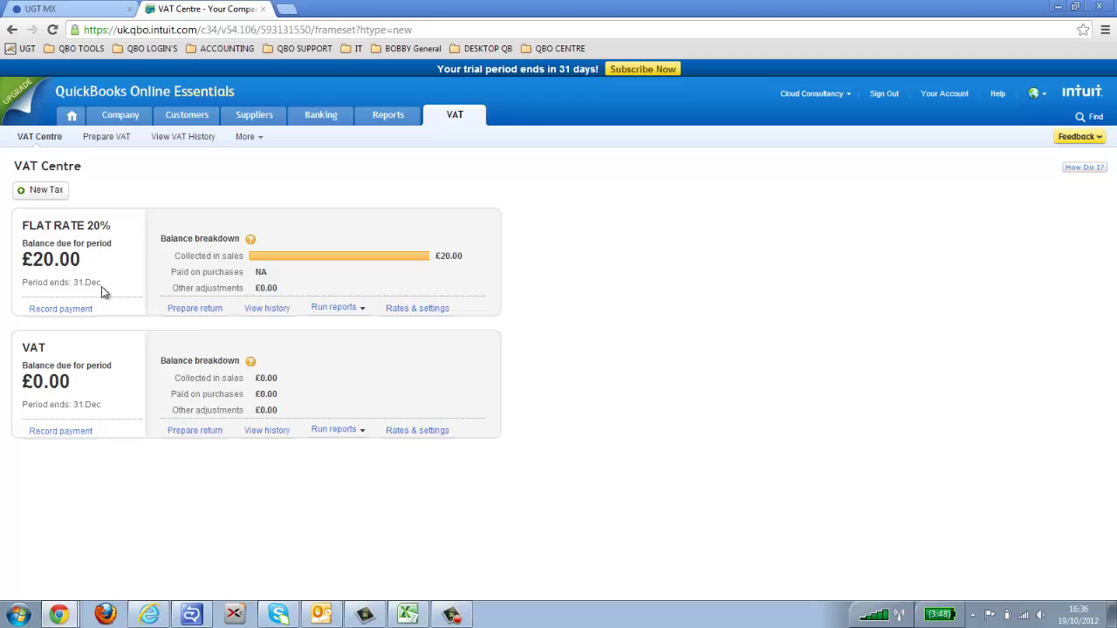
{"action": "left_click", "coordinate": [195, 310]}
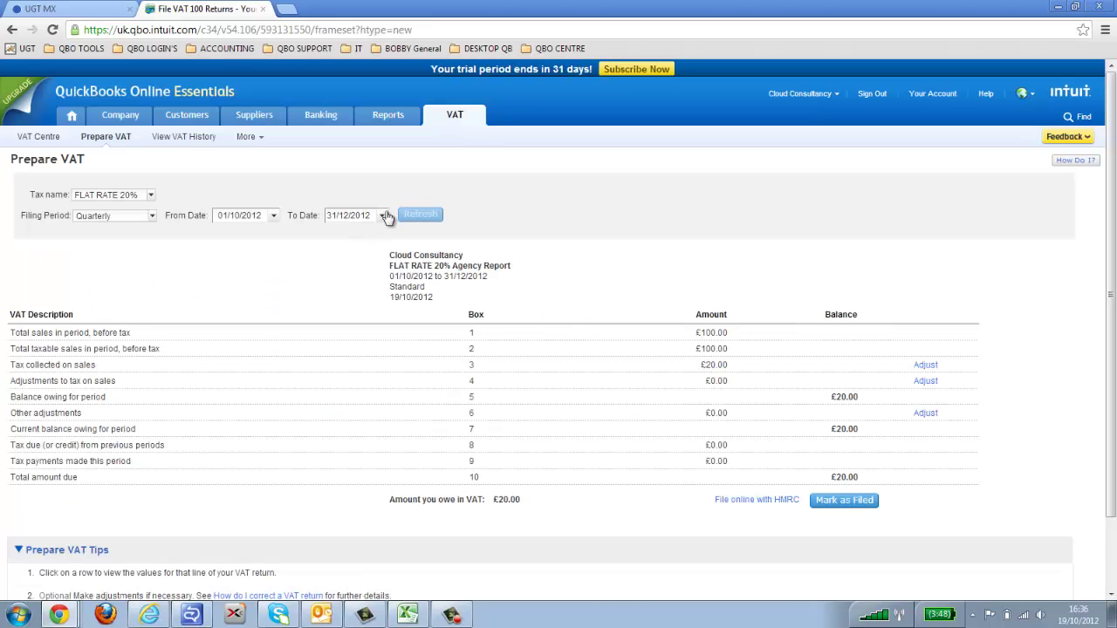
{"action": "left_click", "coordinate": [384, 216]}
{"action": "left_click", "coordinate": [377, 231]}
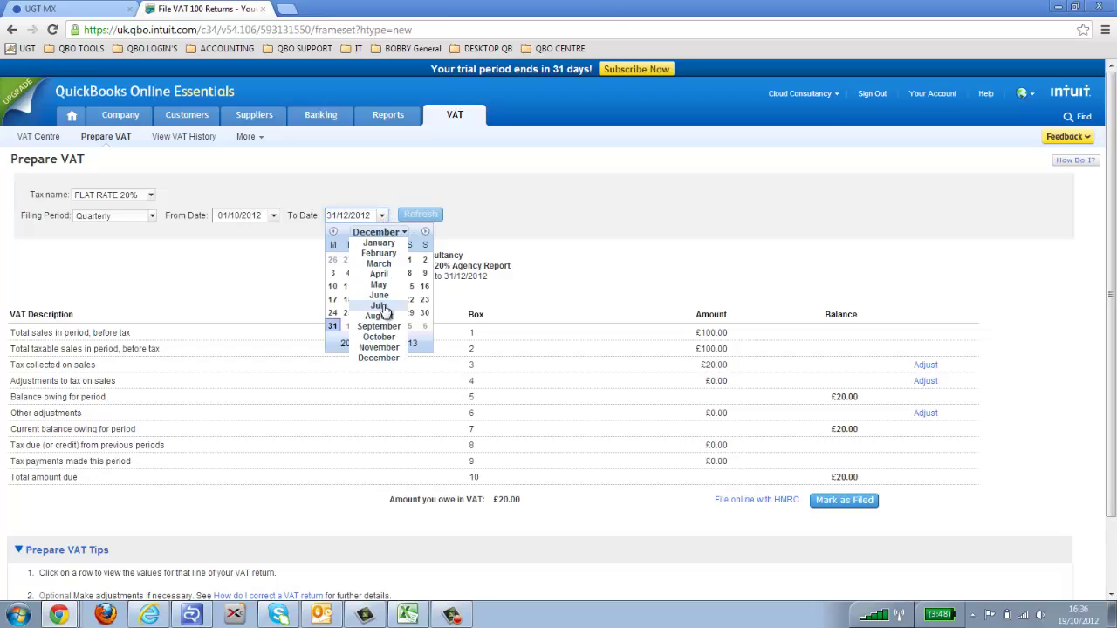
{"action": "left_click", "coordinate": [379, 337]}
{"action": "left_click", "coordinate": [397, 286]}
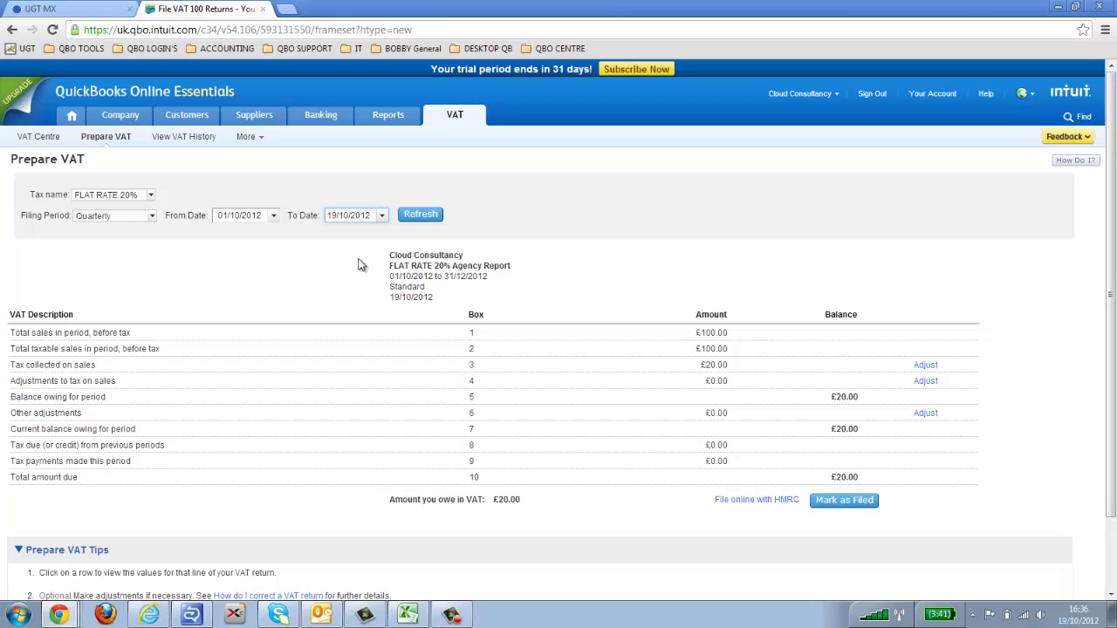
{"action": "left_click", "coordinate": [427, 223]}
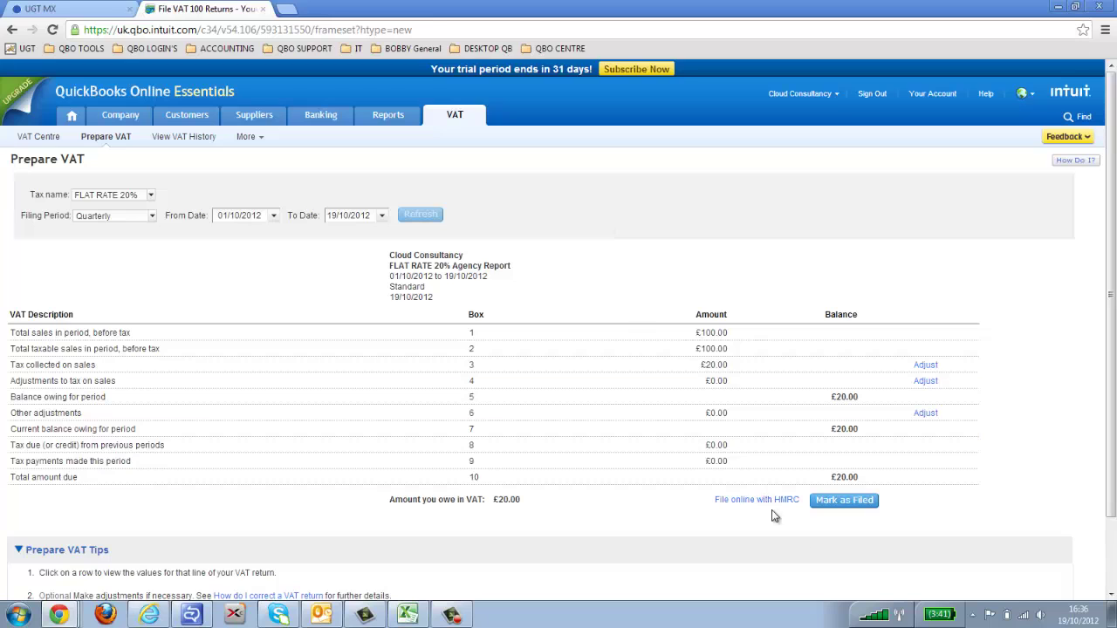
Step: Mark the 01/10/2012–19/10/2012 flat-rate VAT return as filed and confirm closing the period
{"action": "left_click", "coordinate": [843, 501]}
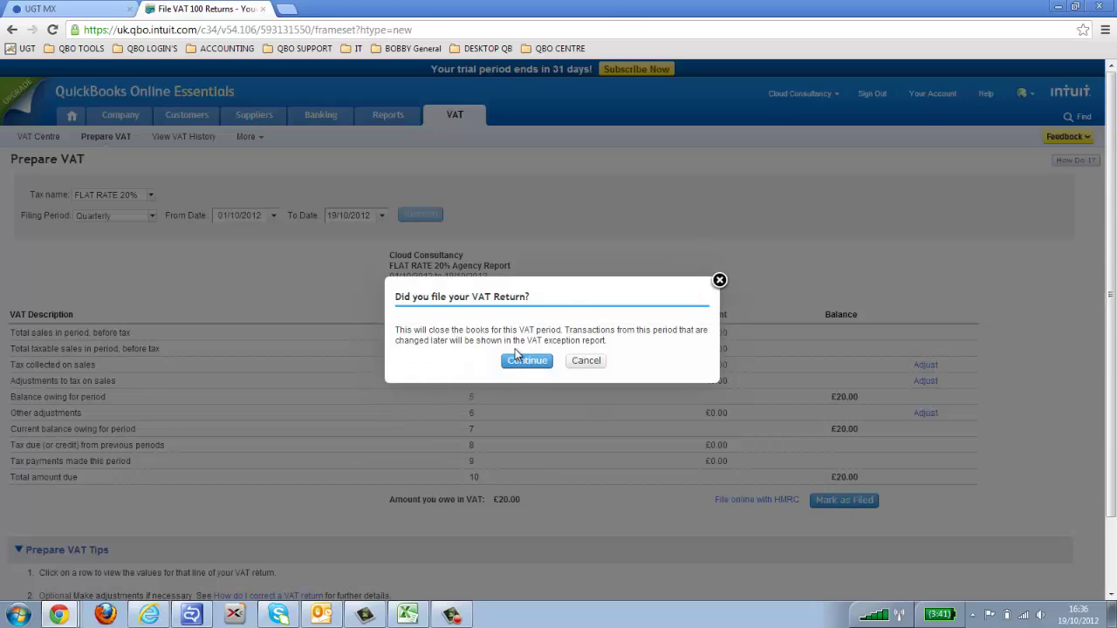
{"action": "left_click", "coordinate": [524, 360]}
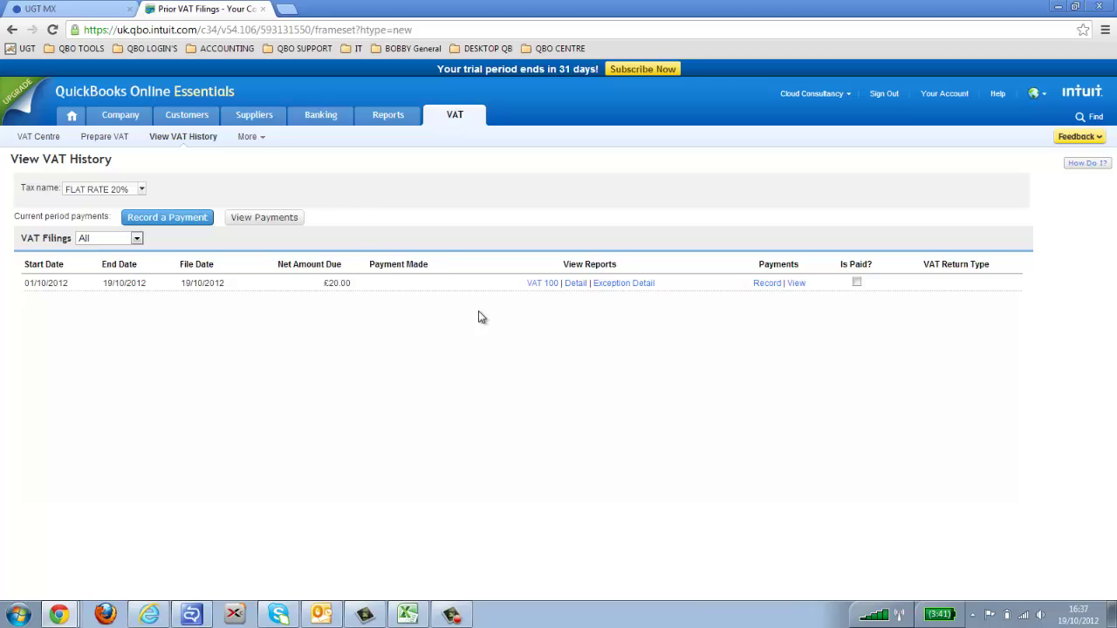
{"action": "mouse_move", "coordinate": [391, 118]}
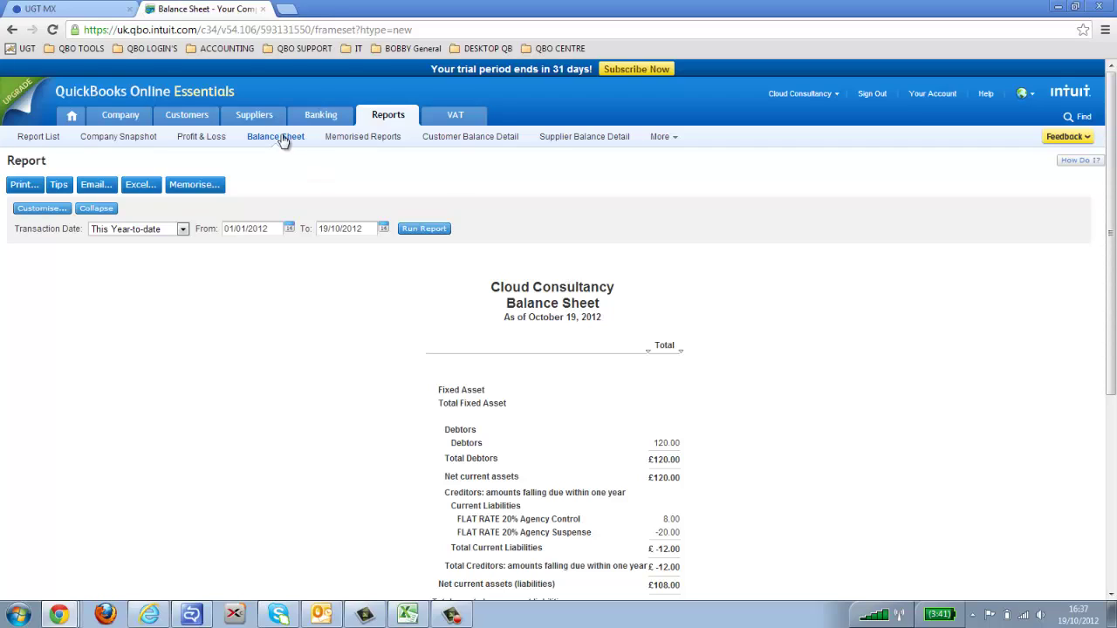
{"action": "mouse_move", "coordinate": [332, 119]}
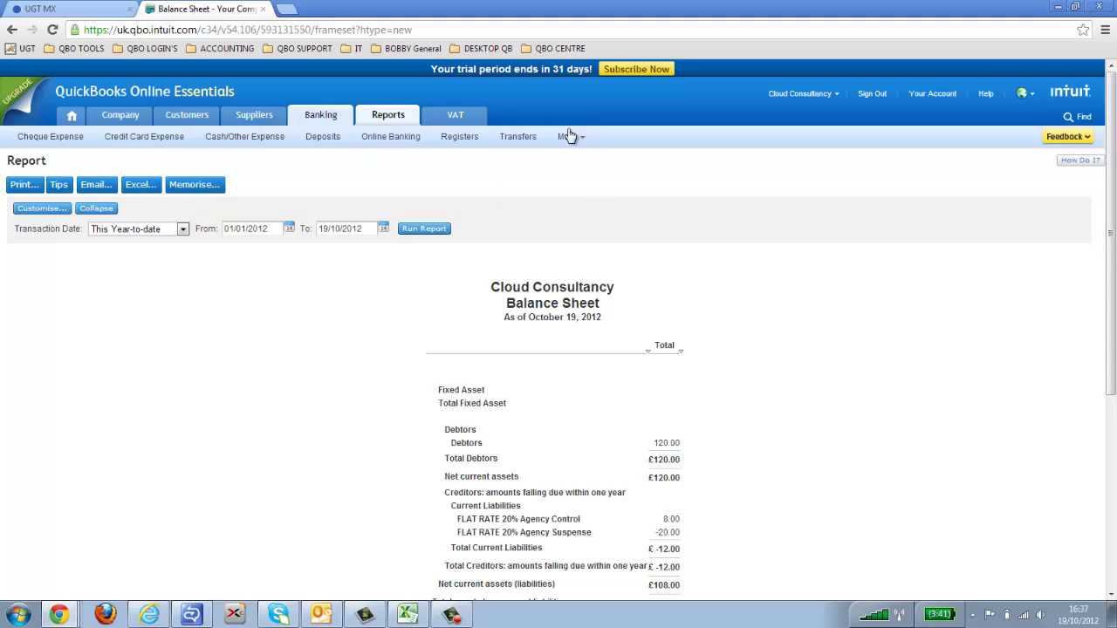
{"action": "mouse_move", "coordinate": [569, 141]}
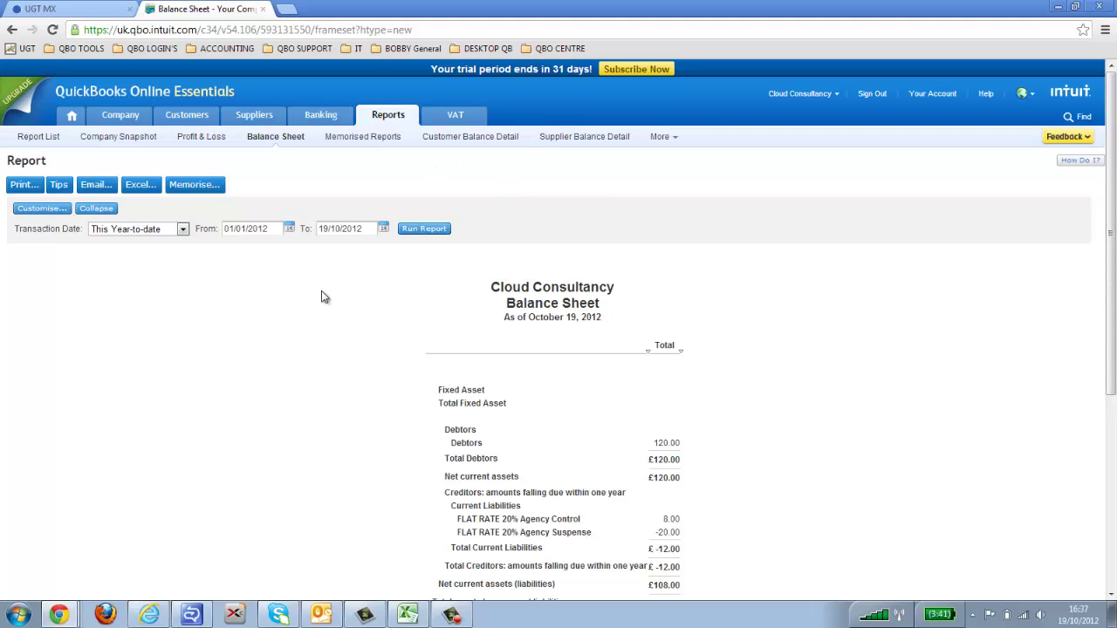
Step: Record a 12.00 FLAT RATE 20% VAT payment with a flat rate difference memo
{"action": "left_click", "coordinate": [453, 116]}
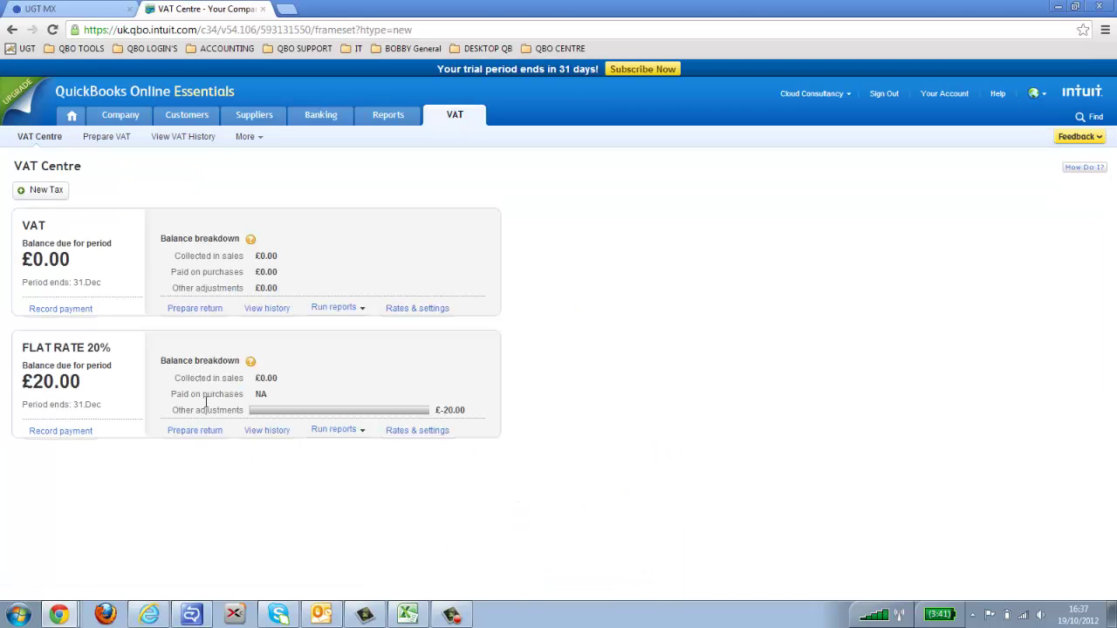
{"action": "left_click", "coordinate": [70, 432]}
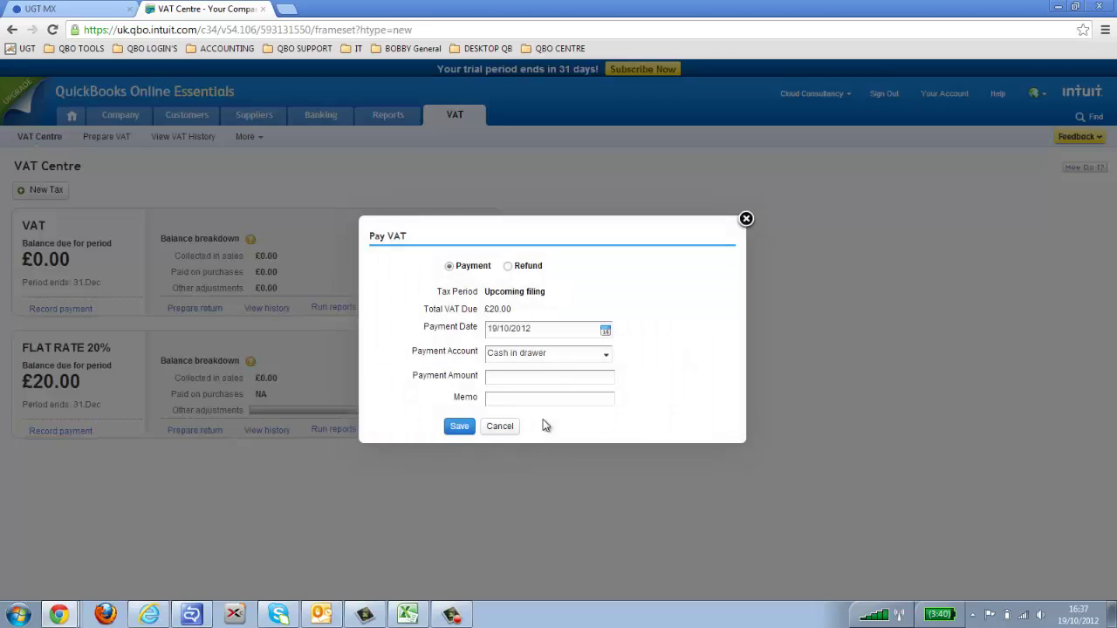
{"action": "left_click", "coordinate": [544, 378]}
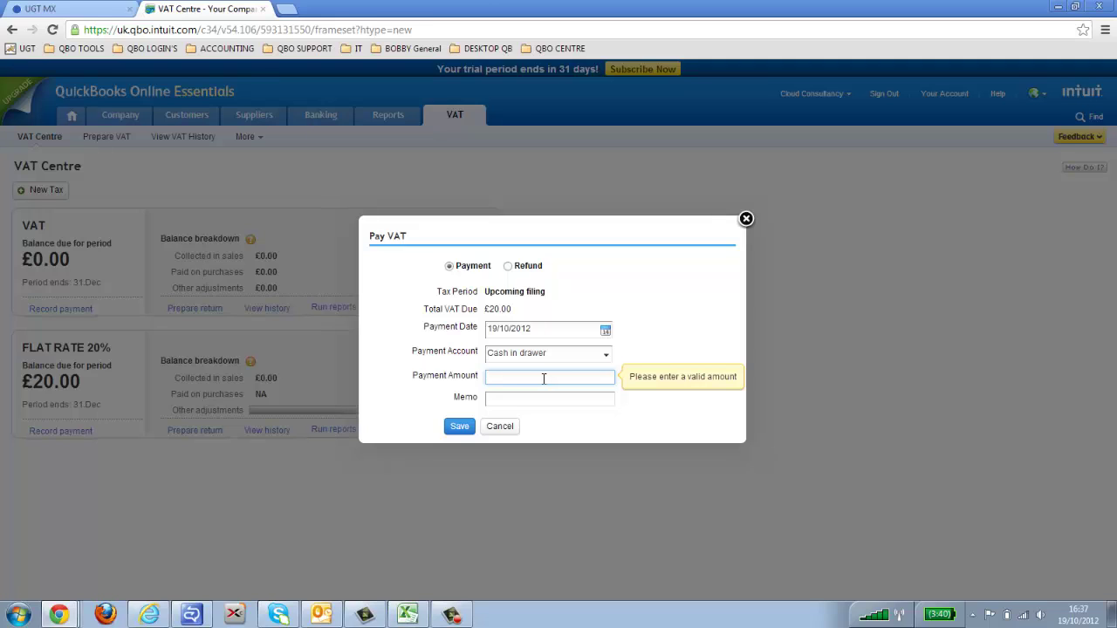
{"action": "type", "text": "12"}
{"action": "left_click", "coordinate": [545, 397]}
{"action": "type", "text": "Fat rate "}
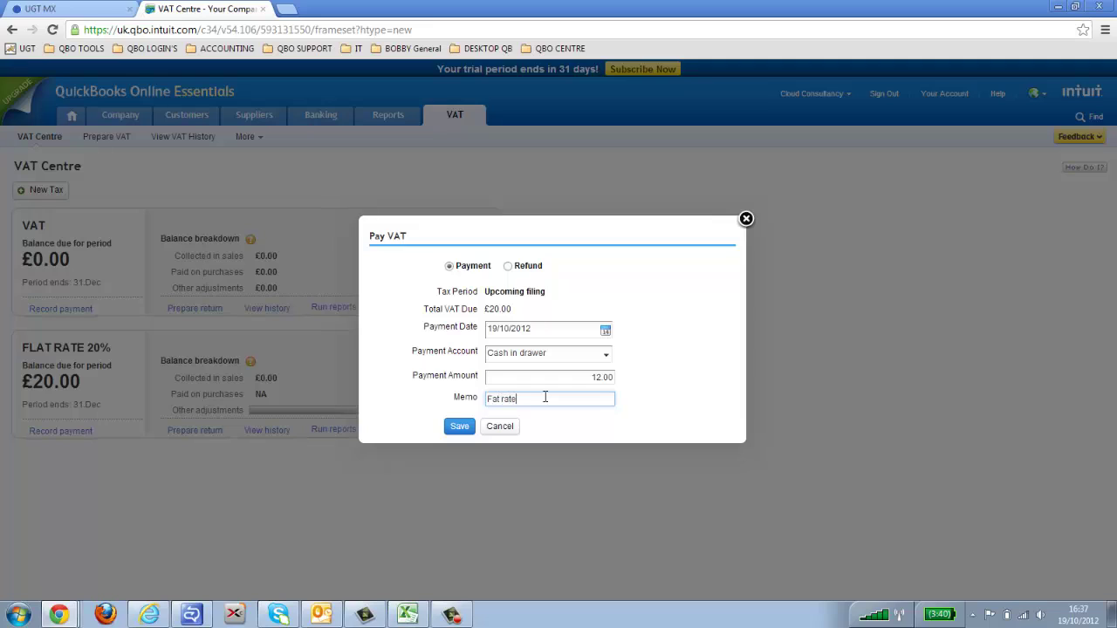
{"action": "type", "text": "dif"}
{"action": "key", "text": "BackSpace"}
{"action": "key", "text": "BackSpace"}
{"action": "key", "text": "BackSpace"}
{"action": "type", "text": "difference"}
{"action": "left_click", "coordinate": [460, 428]}
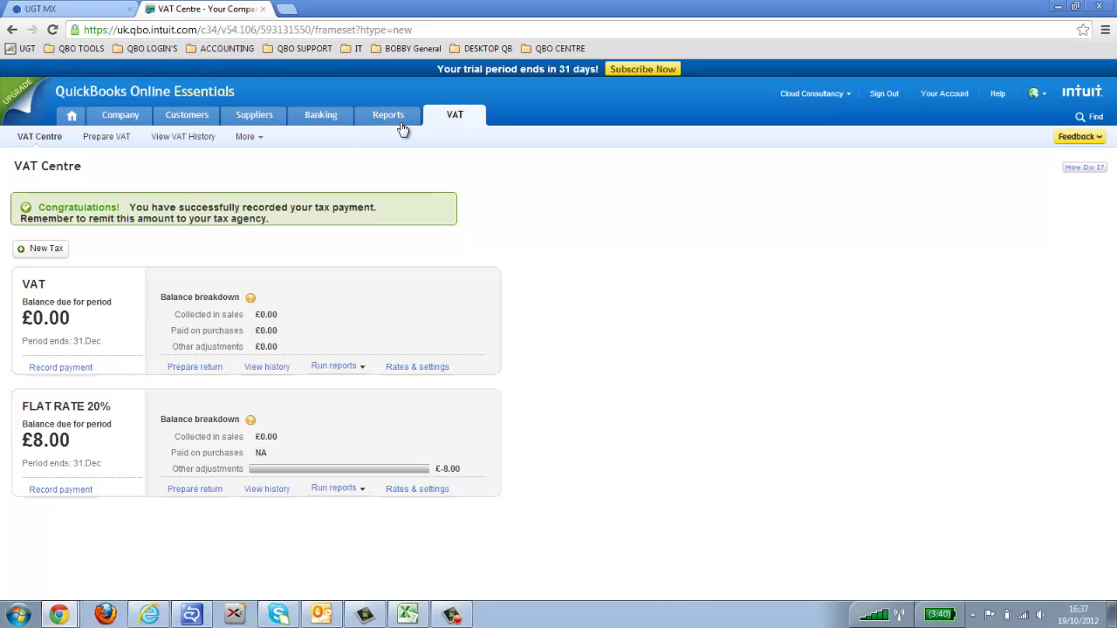
Step: Open the Balance Sheet report to reach journal entry no. 8 for the agency accounts
{"action": "left_click", "coordinate": [284, 139]}
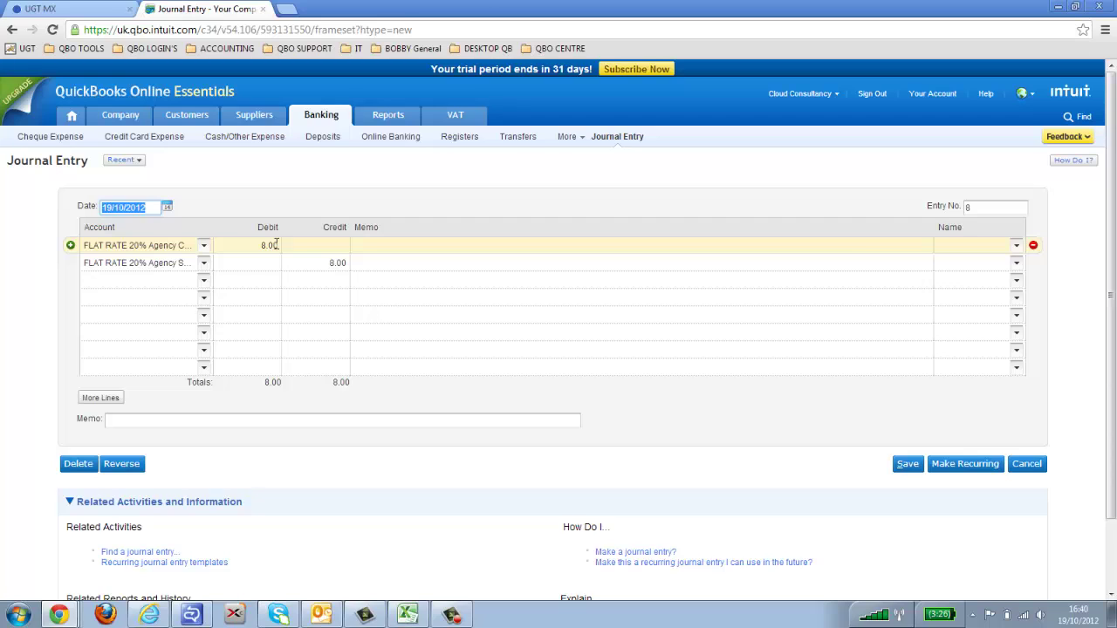
Step: Move the first line's 8.00 on FLAT RATE 20% Agency Control from debit to credit
{"action": "left_click", "coordinate": [205, 246]}
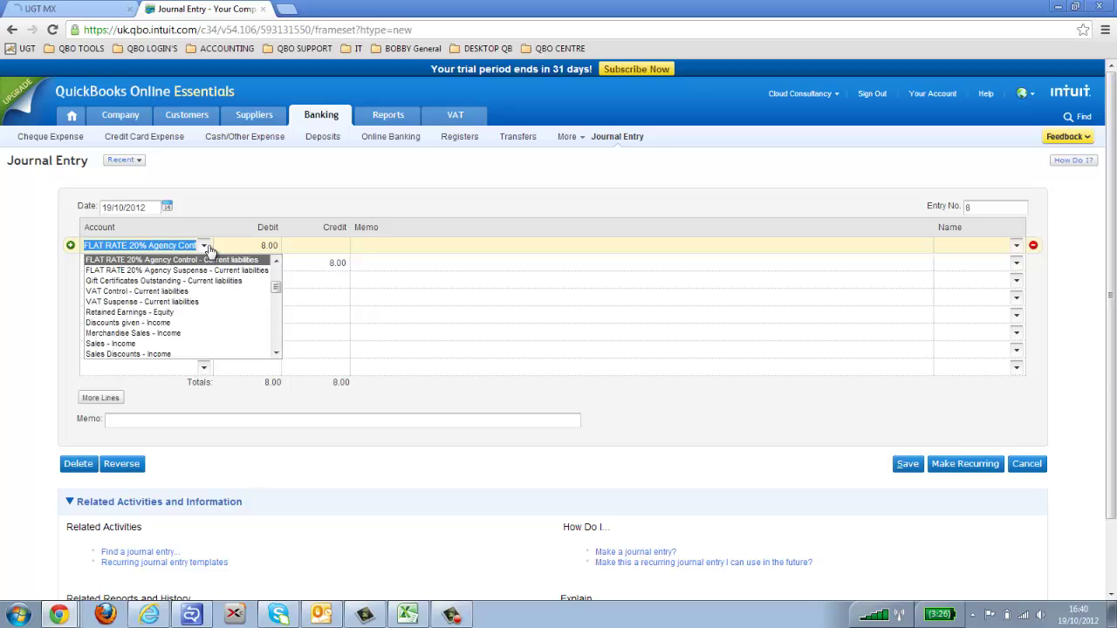
{"action": "key", "text": "Tab"}
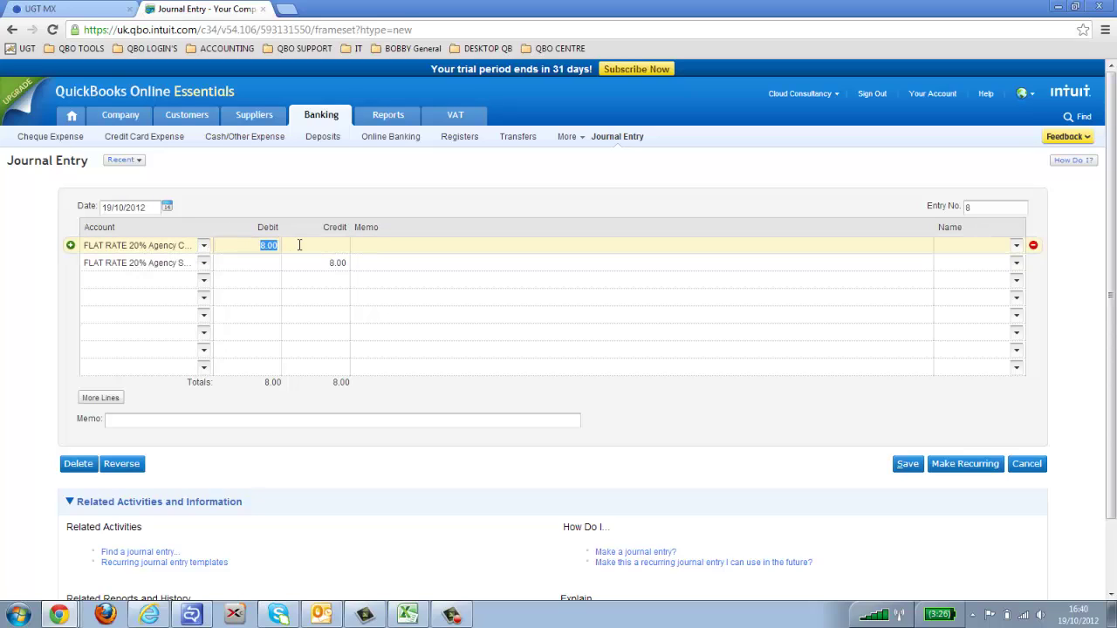
{"action": "key", "text": "BackSpace"}
{"action": "left_click", "coordinate": [299, 245]}
{"action": "type", "text": "8"}
{"action": "left_click", "coordinate": [320, 275]}
Step: Move Agency Suspense's 8.00 from credit to debit and save the modified journal entry
{"action": "left_click", "coordinate": [332, 262]}
{"action": "key", "text": "BackSpace"}
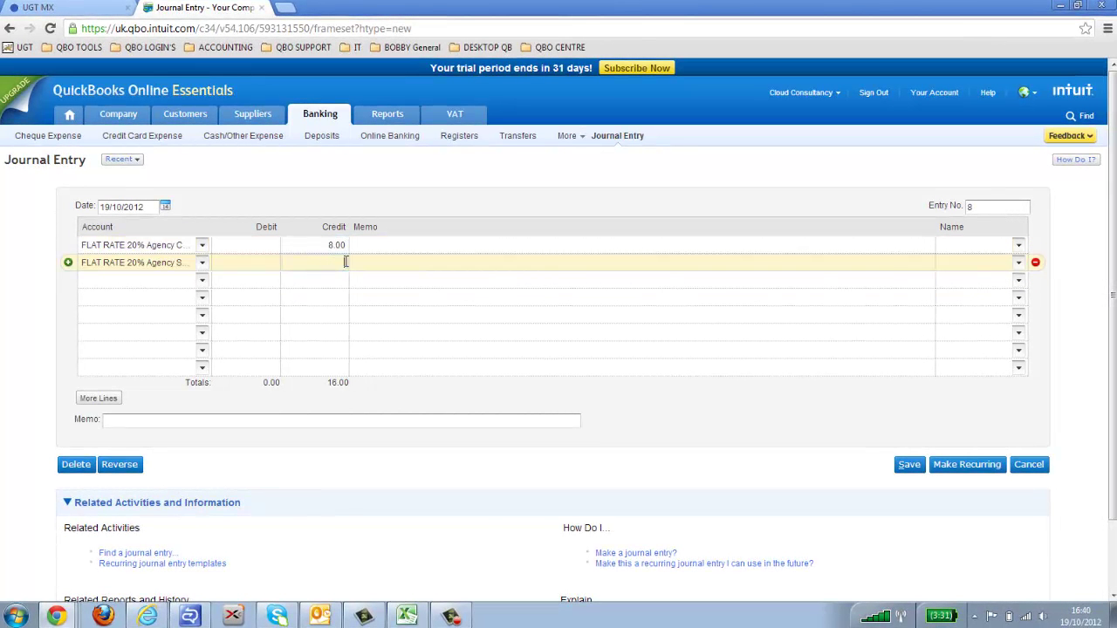
{"action": "left_click", "coordinate": [263, 262]}
{"action": "type", "text": "8.00"}
{"action": "left_click", "coordinate": [247, 288]}
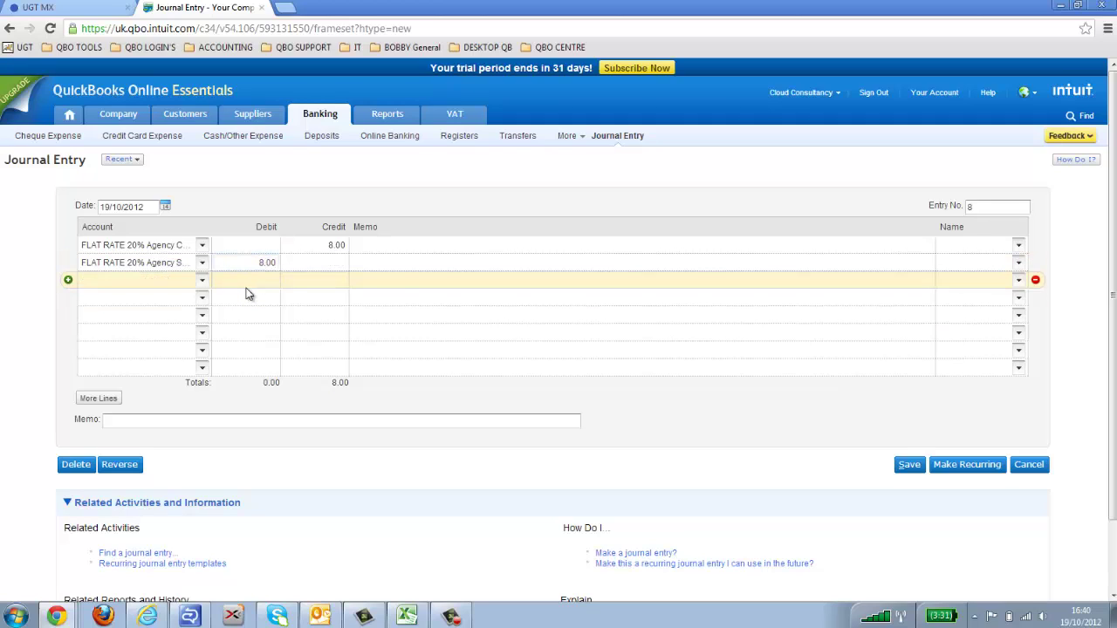
{"action": "left_click", "coordinate": [404, 279]}
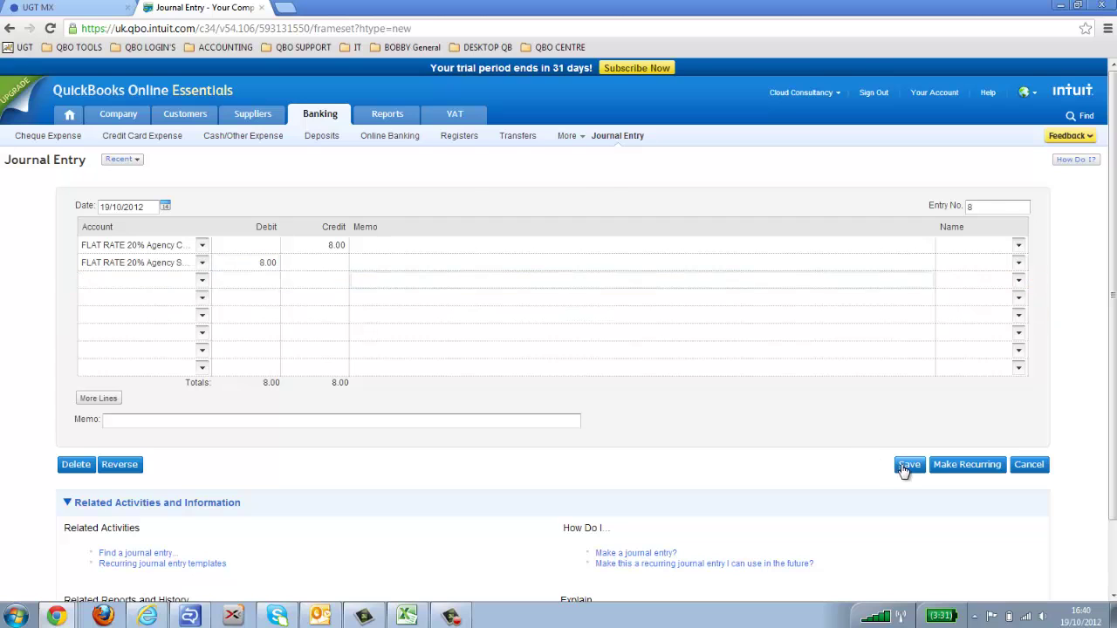
{"action": "left_click", "coordinate": [908, 466]}
{"action": "left_click", "coordinate": [543, 257]}
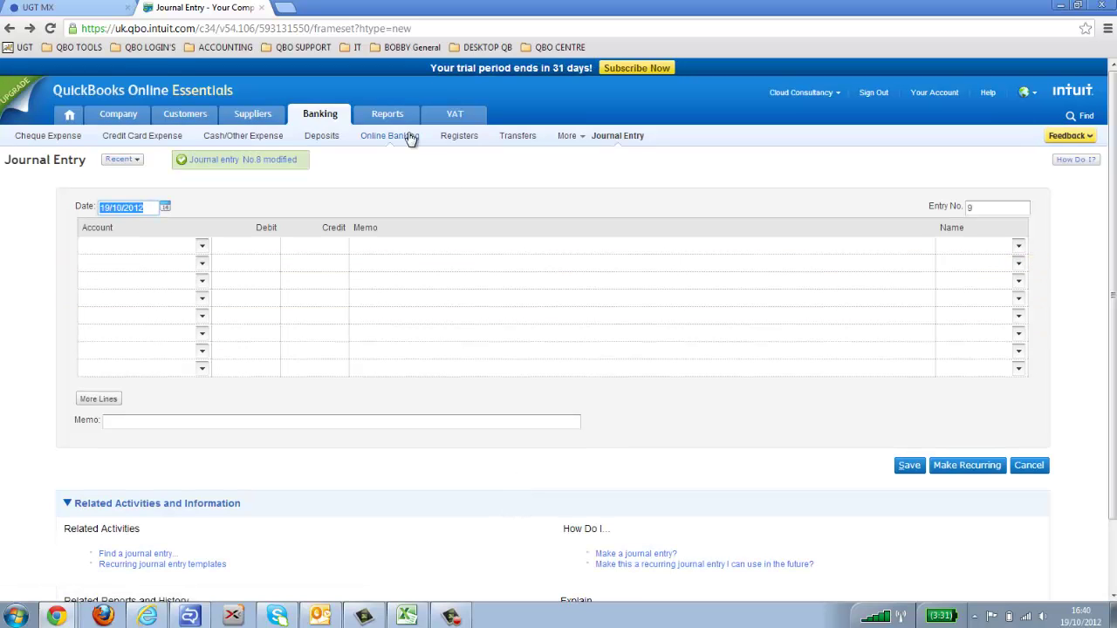
Step: Open the Balance Sheet and scroll to Current Liabilities to see both agency accounts at 0.00
{"action": "mouse_move", "coordinate": [399, 113]}
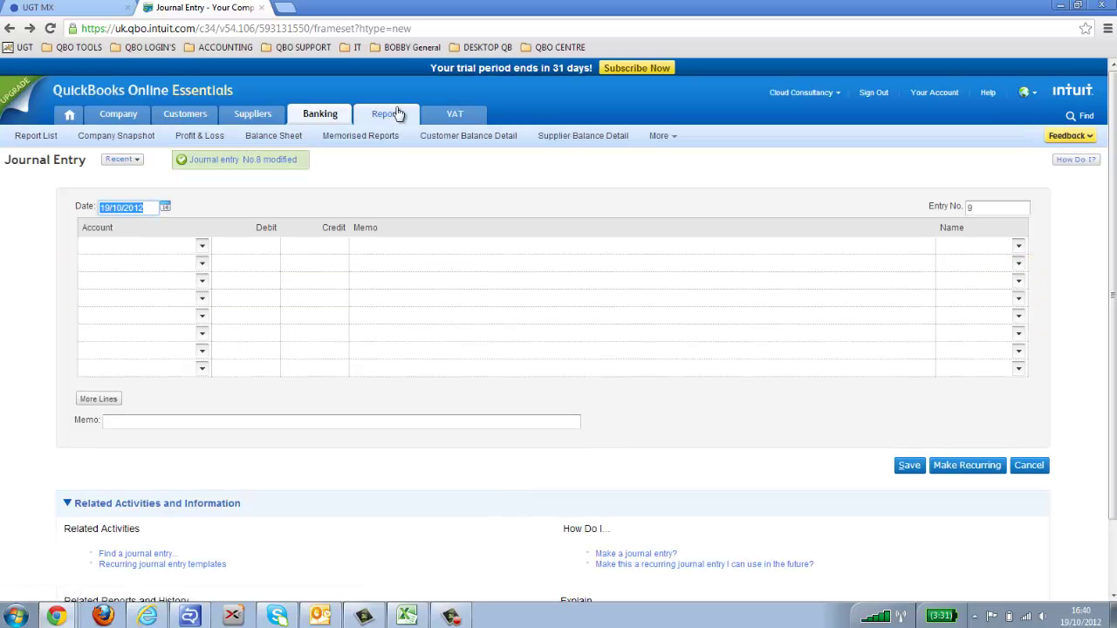
{"action": "left_click", "coordinate": [295, 137]}
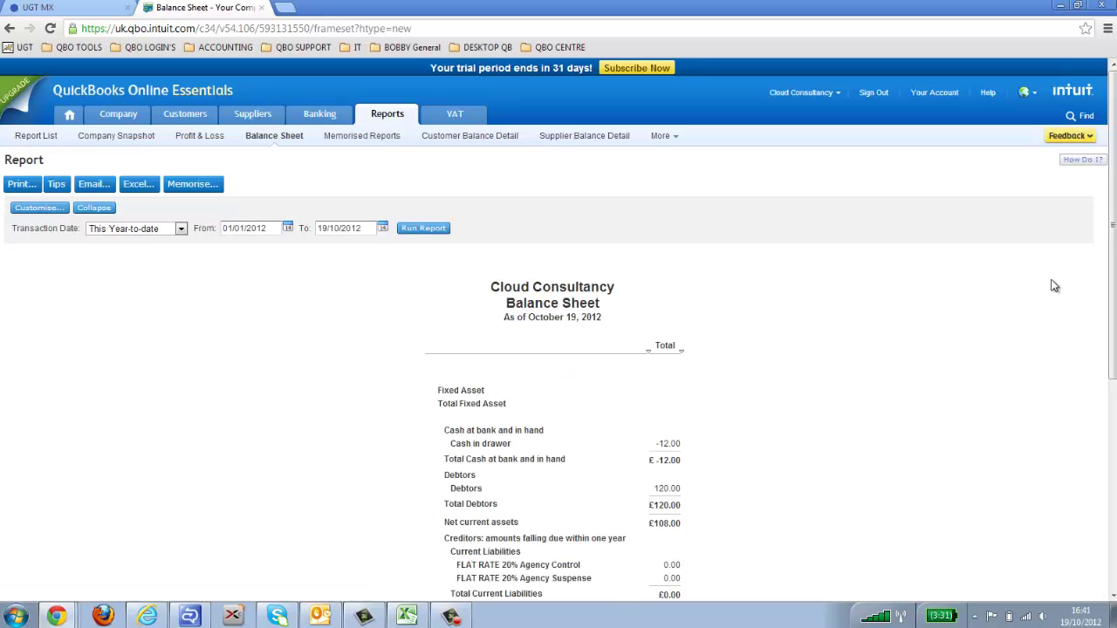
{"action": "scroll", "coordinate": [736, 476], "scroll_direction": "down", "scroll_amount": 1}
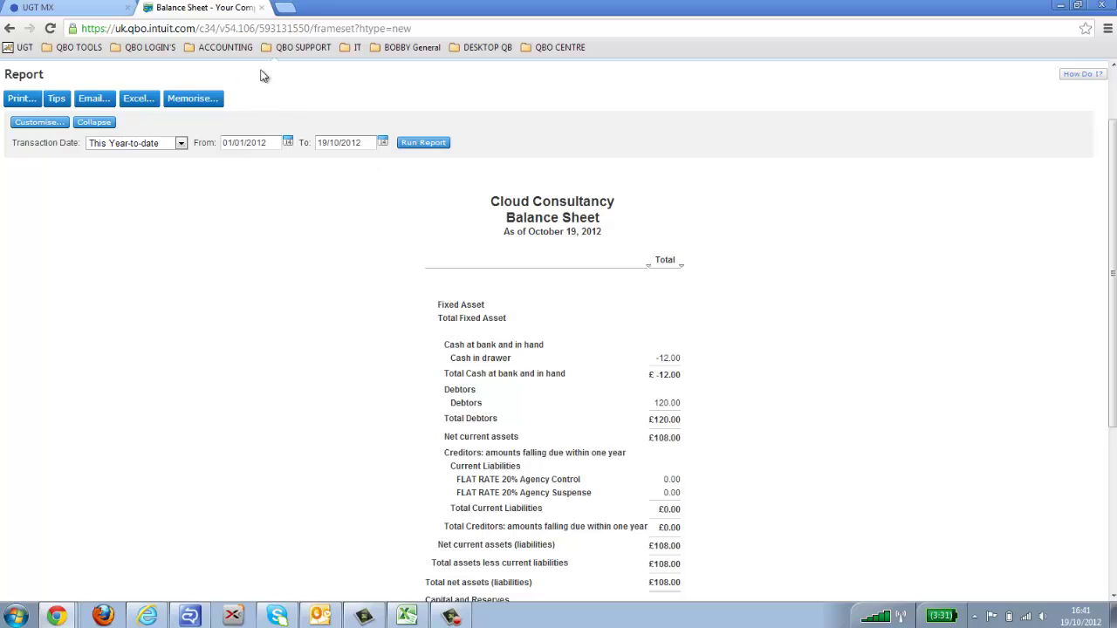
Step: Scroll back up the Balance Sheet to show Cash in drawer -12.00 and Debtors 120.00
{"action": "scroll", "coordinate": [1115, 253], "scroll_direction": "up", "scroll_amount": 2}
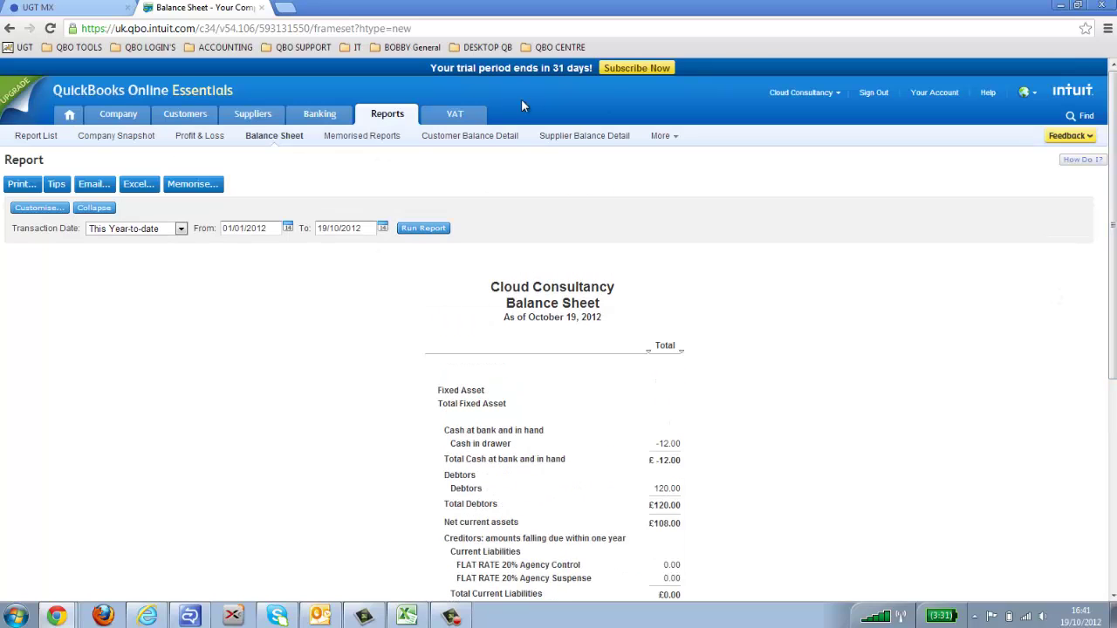